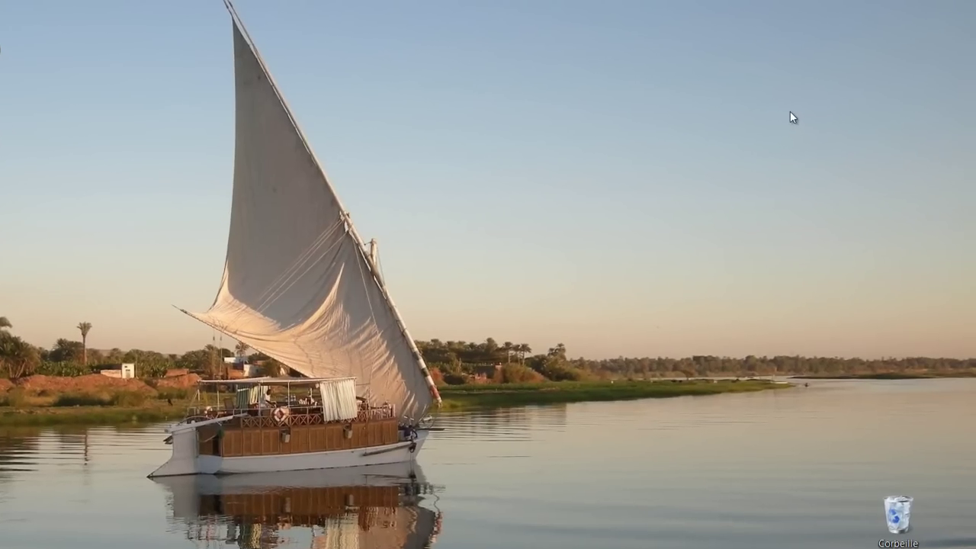
# Open the desktop icon settings from the desktop's personalization options and move the settings dialog aside.
pyautogui.rightClick(789, 111)
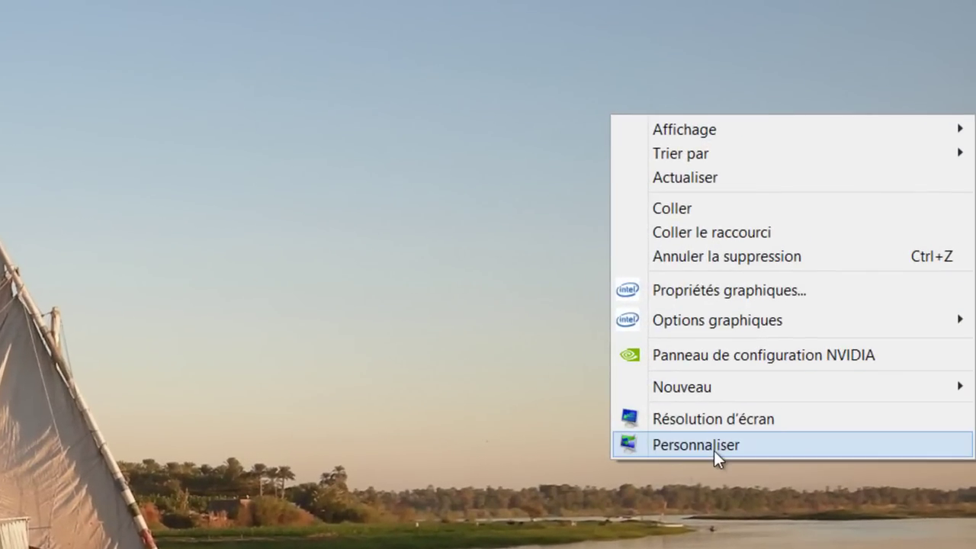
pyautogui.click(714, 450)
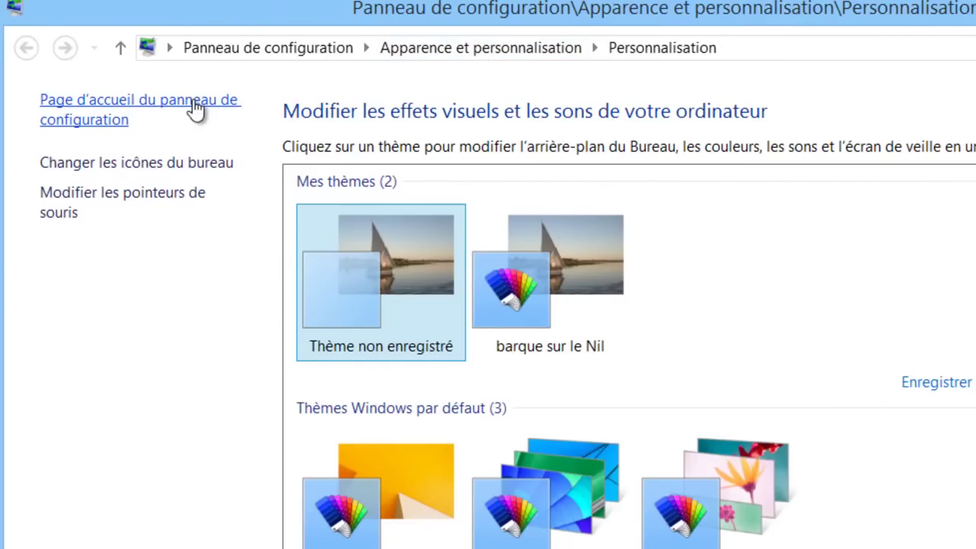
pyautogui.click(170, 162)
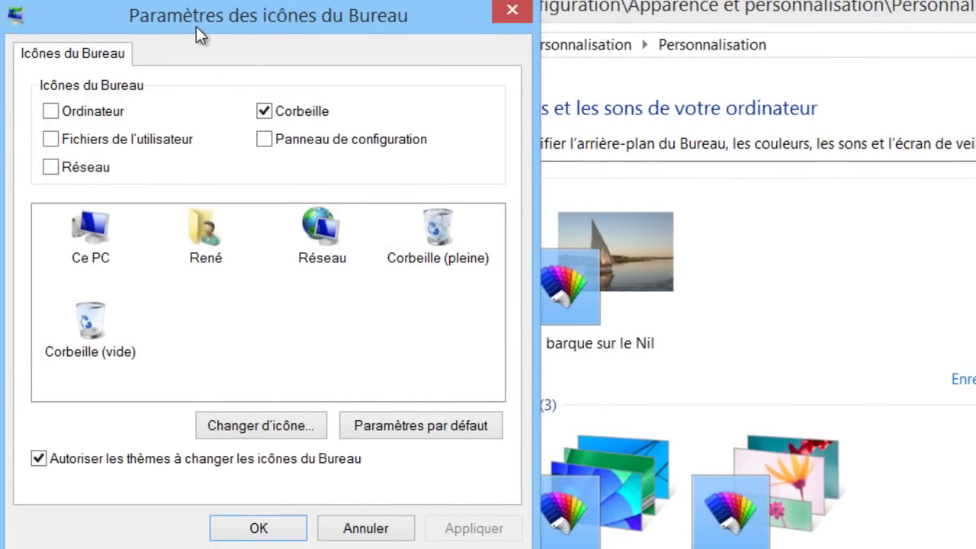
pyautogui.moveTo(196, 26); pyautogui.dragTo(286, 34)
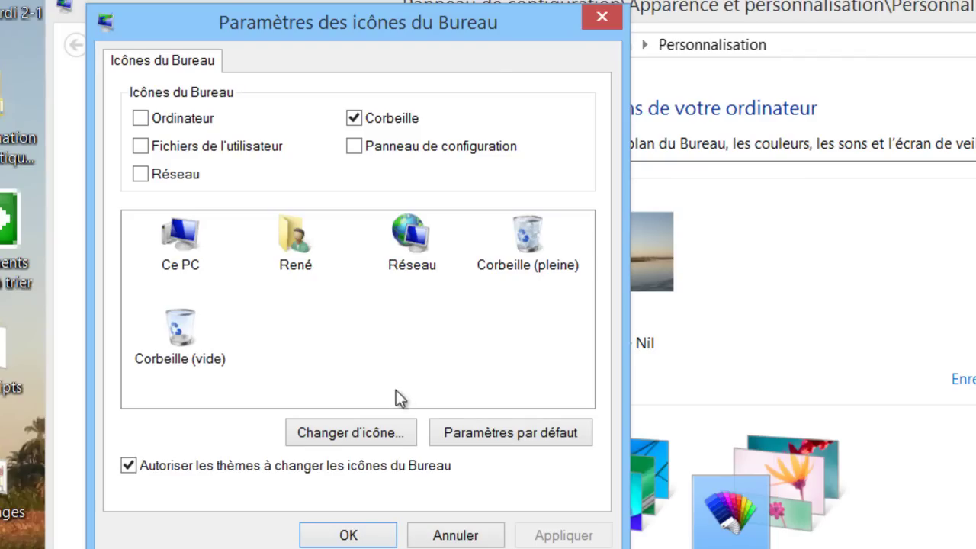
# Look through the replacement icons offered for Ce PC, including the file browser, without choosing one, and close the desktop icon settings.
pyautogui.click(348, 431)
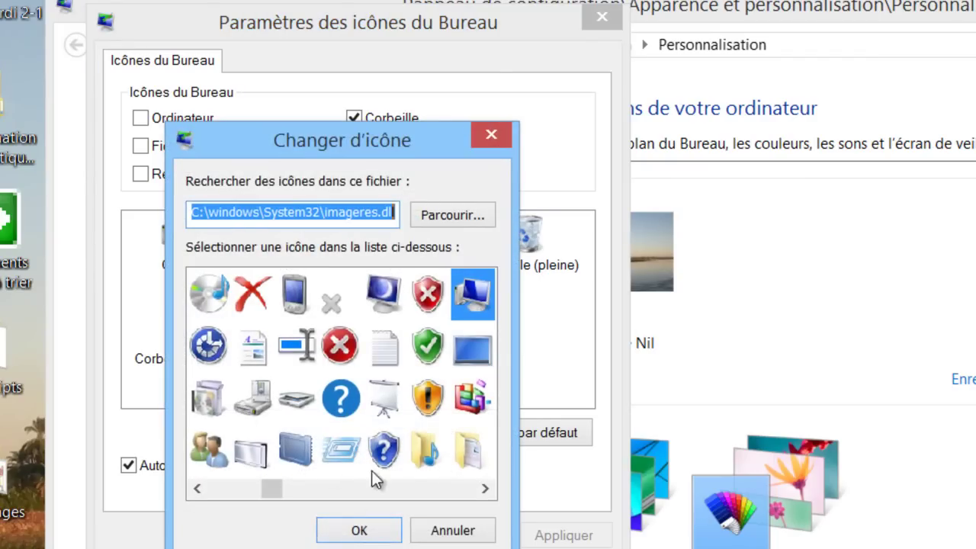
pyautogui.moveTo(280, 489); pyautogui.dragTo(390, 495)
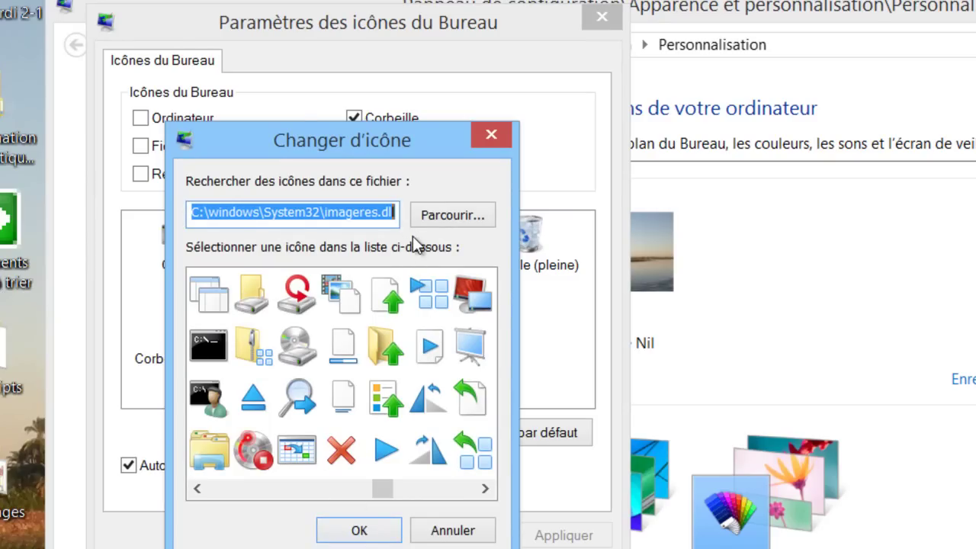
pyautogui.click(475, 219)
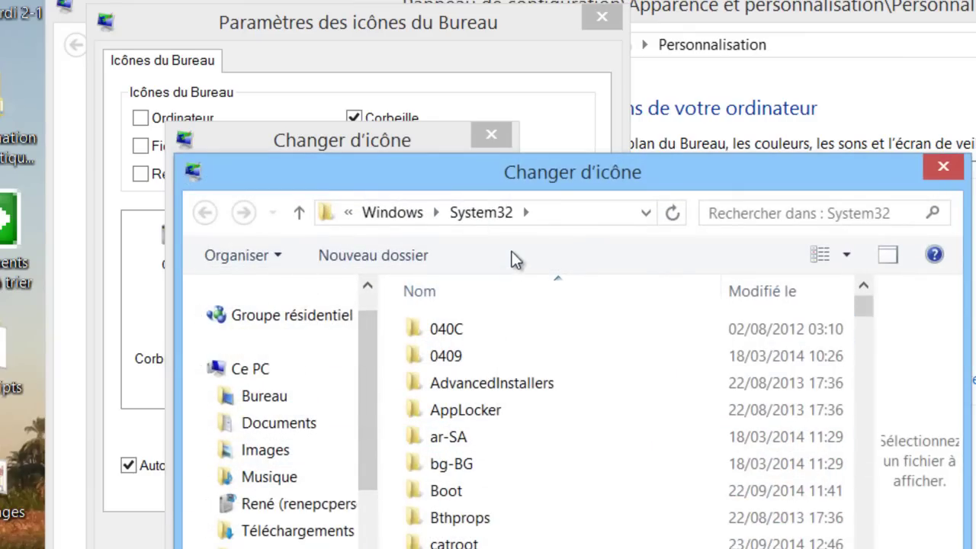
pyautogui.click(941, 169)
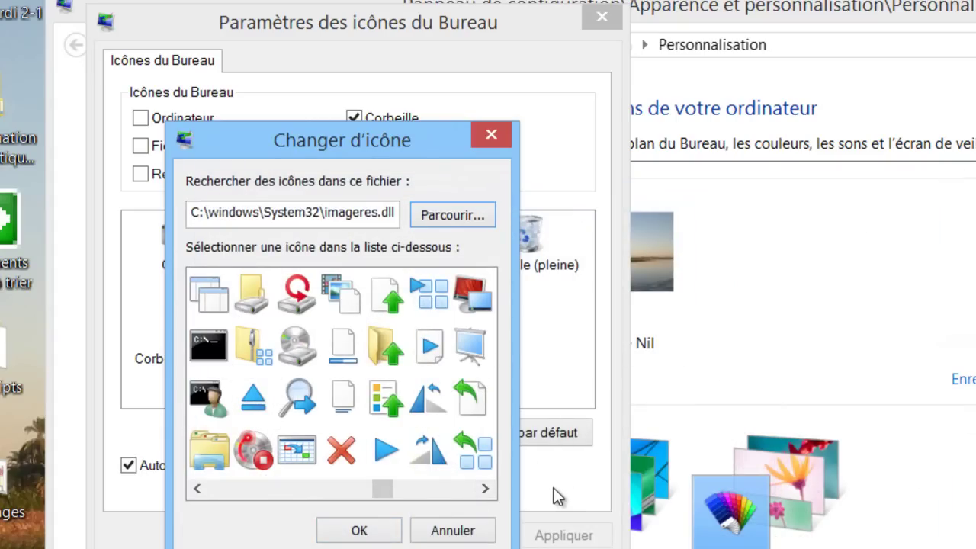
pyautogui.click(443, 529)
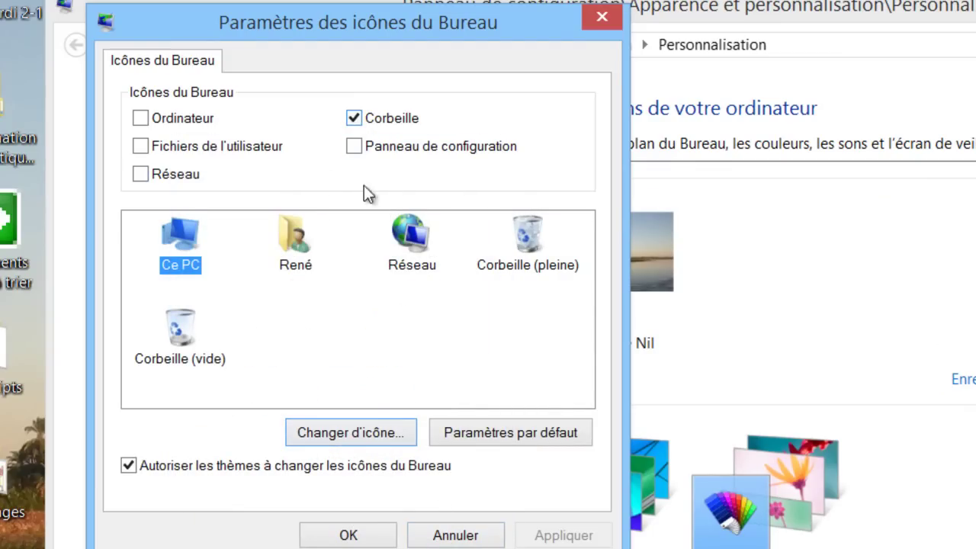
pyautogui.click(371, 535)
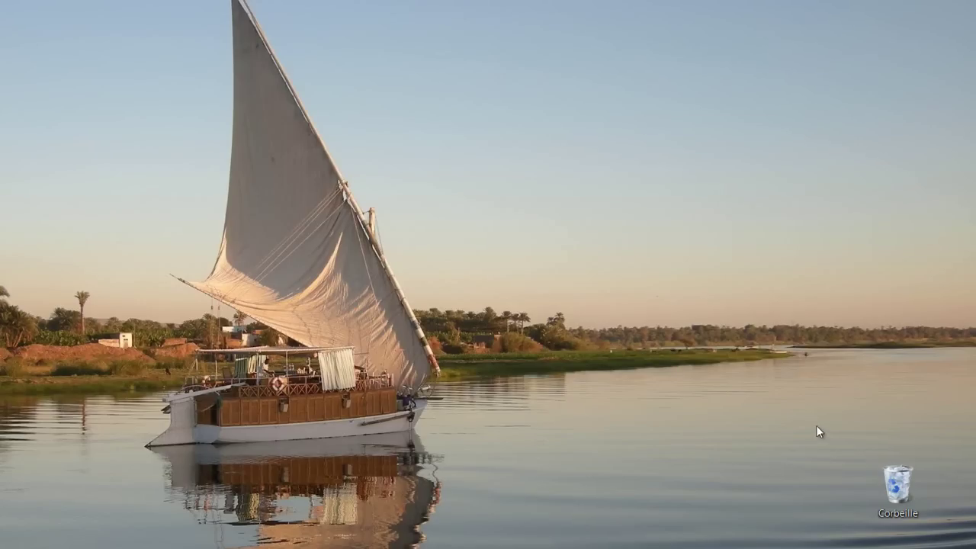
# Start a new shortcut on the desktop with Les Filtres ADSL.docx on drive E: as its target.
pyautogui.rightClick(733, 98)
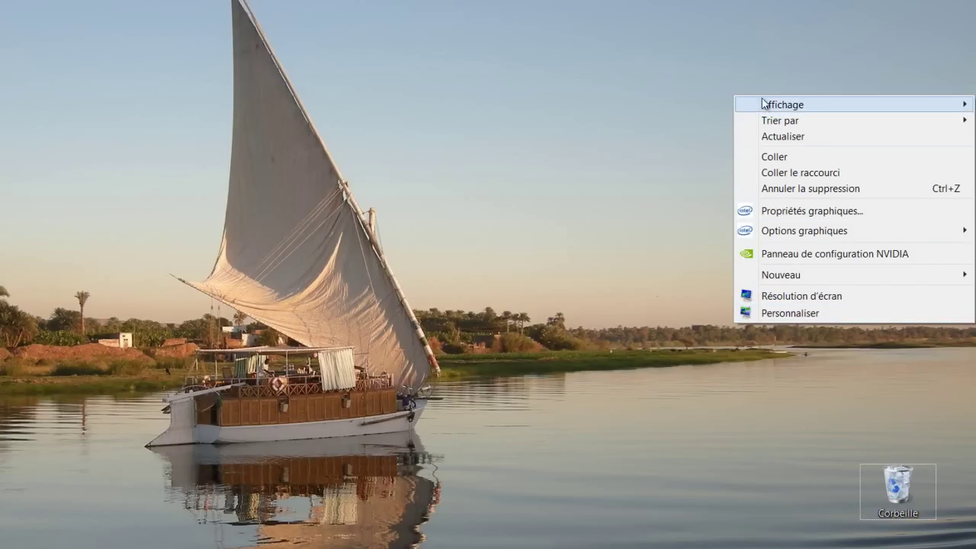
pyautogui.moveTo(785, 280)
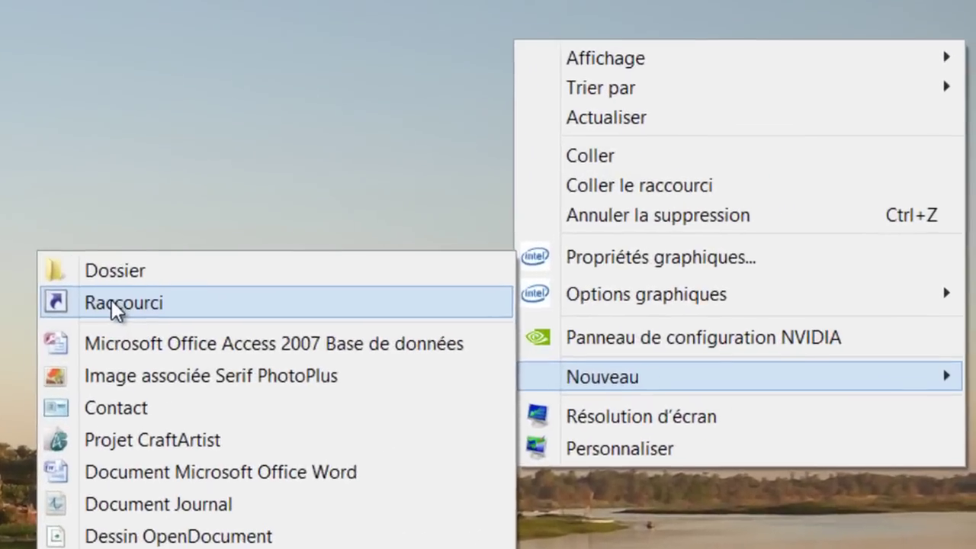
pyautogui.click(518, 235)
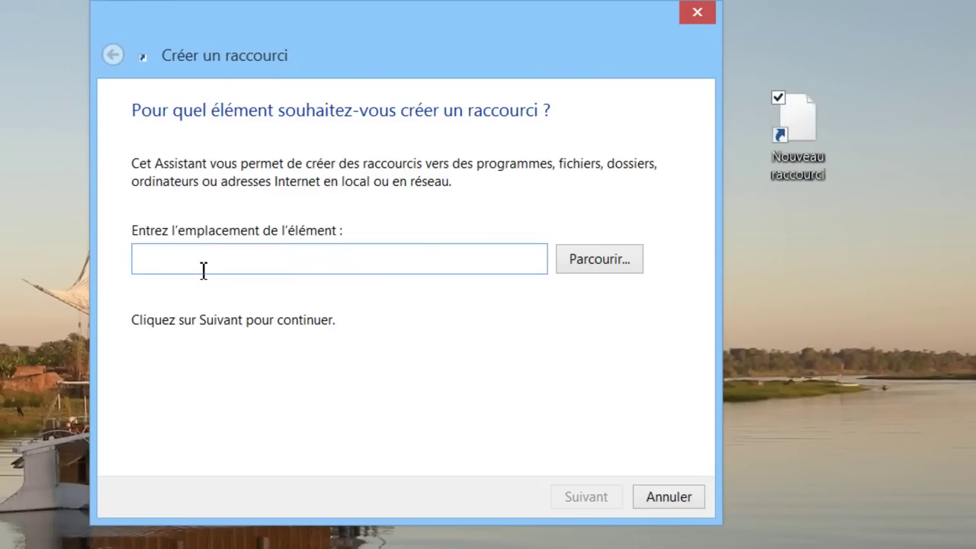
pyautogui.click(597, 263)
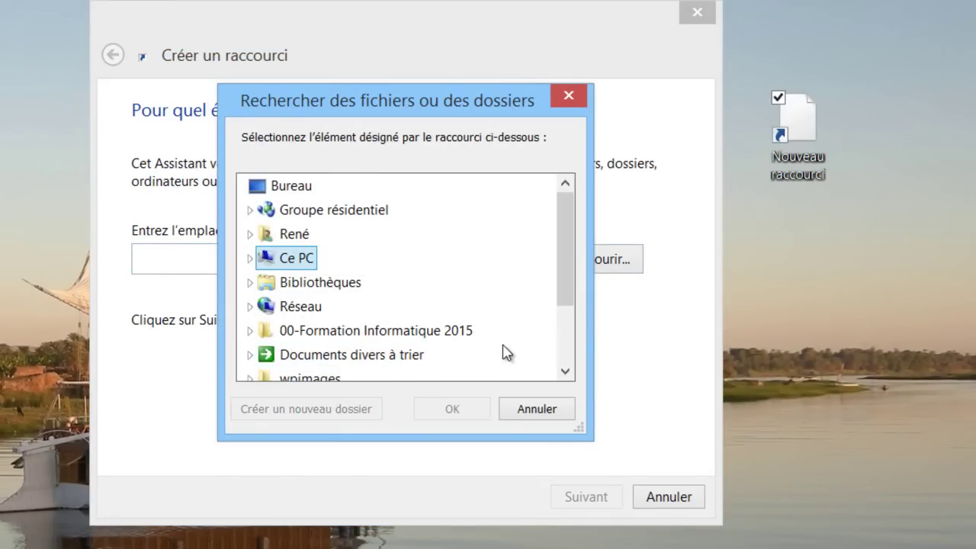
pyautogui.moveTo(558, 266)
pyautogui.mouseDown()
pyautogui.moveTo(573, 325)
pyautogui.moveTo(559, 275)
pyautogui.mouseUp()
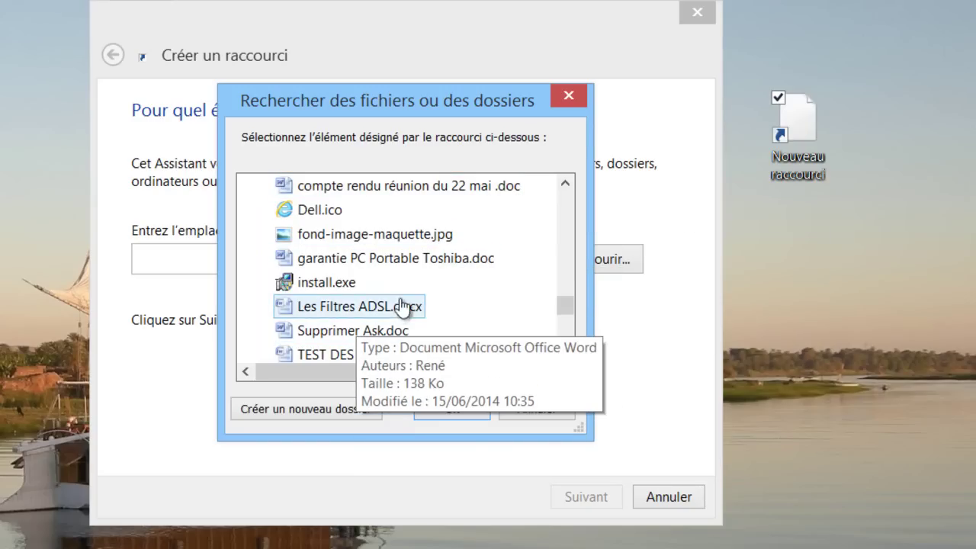
pyautogui.click(372, 312)
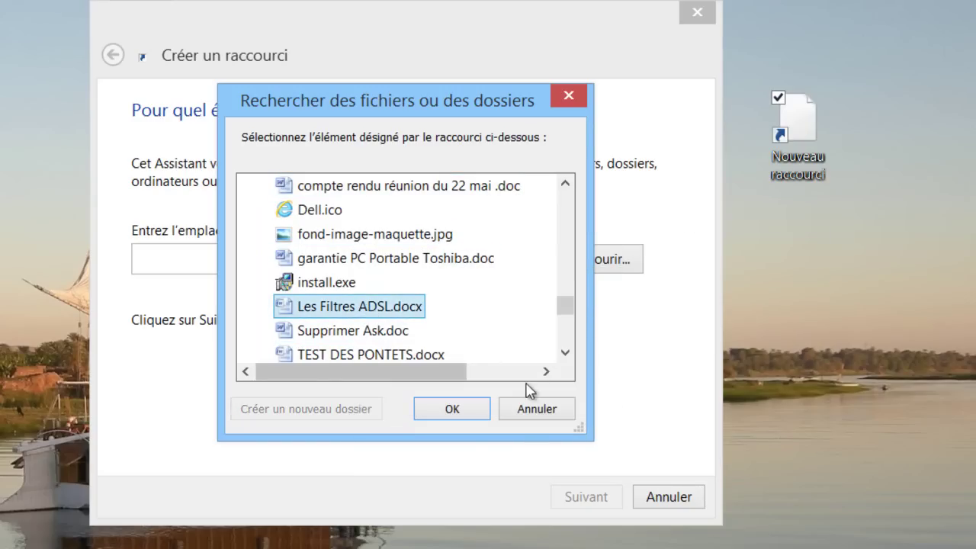
pyautogui.click(477, 409)
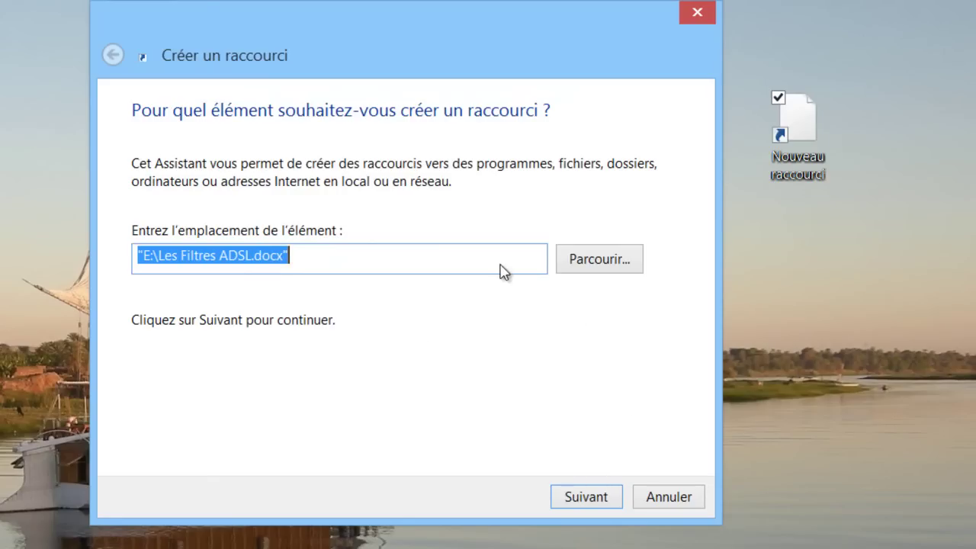
pyautogui.click(584, 501)
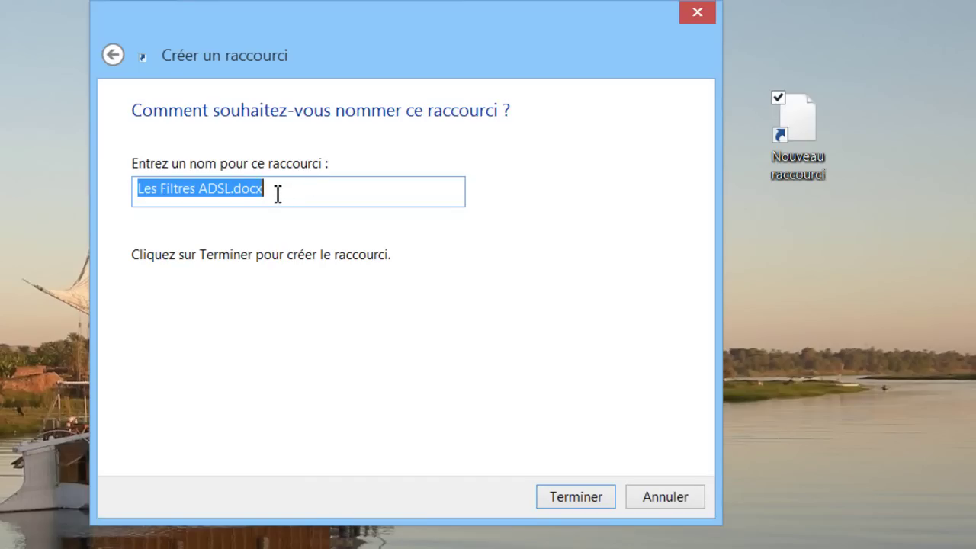
# Shorten the shortcut's name to "Les Filtres .docx" and finish creating it.
pyautogui.click(231, 192)
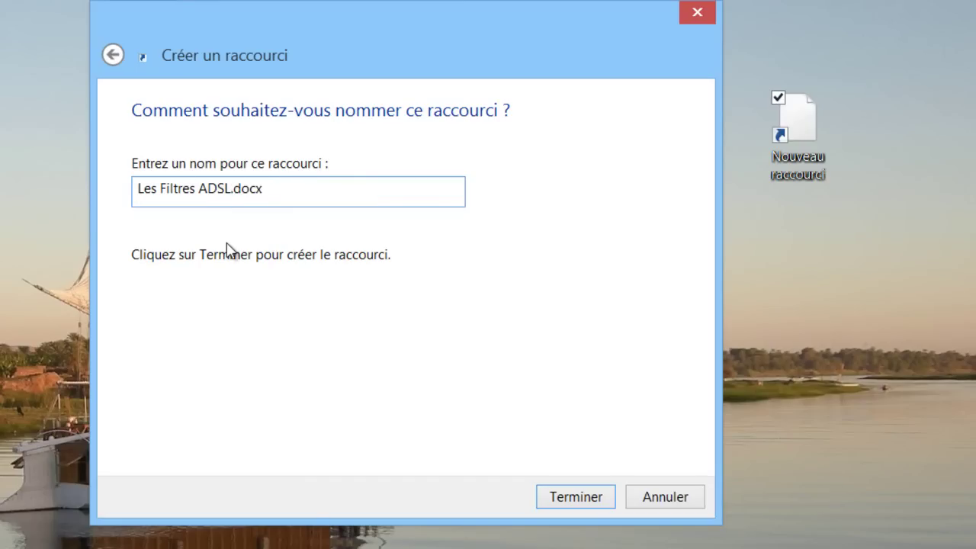
pyautogui.press('BackSpace')
pyautogui.press('BackSpace')
pyautogui.press('BackSpace')
pyautogui.press('BackSpace')
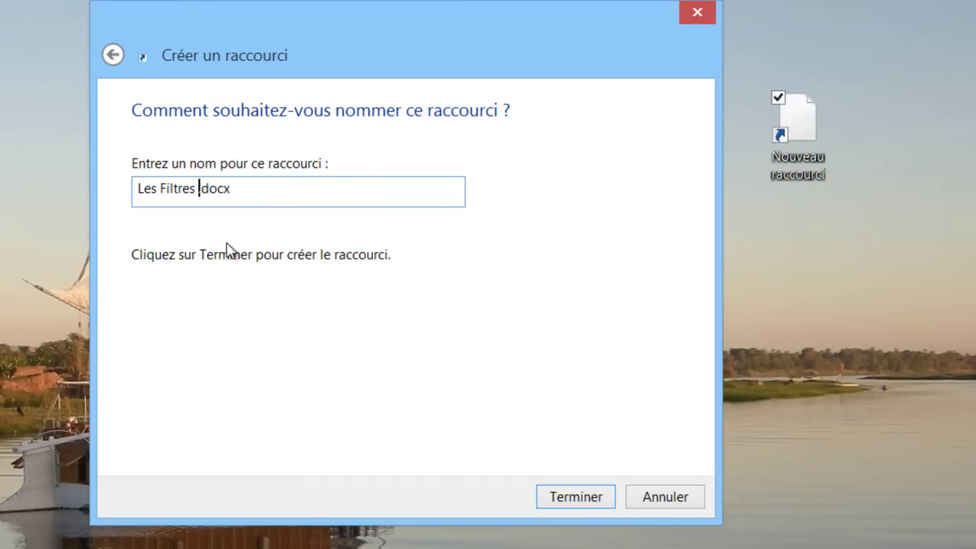
pyautogui.click(580, 505)
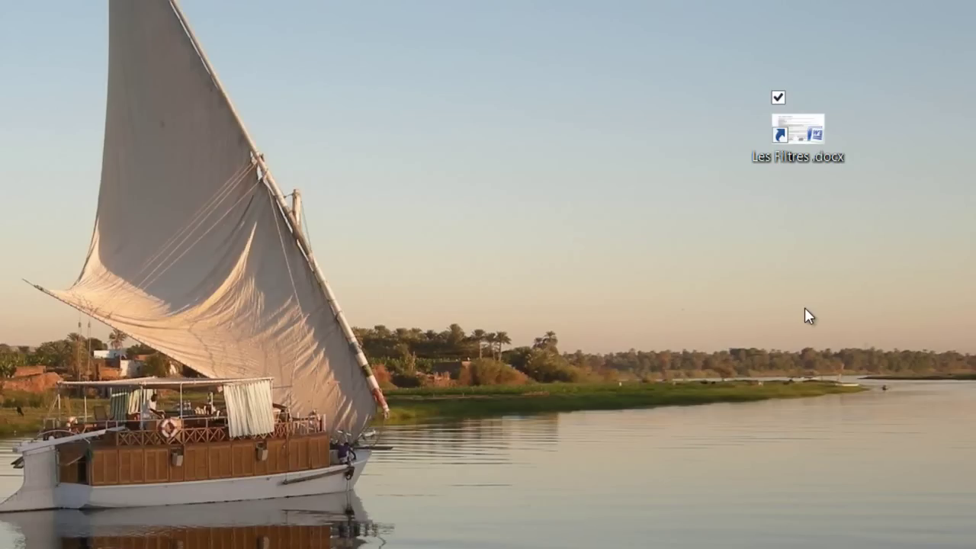
# Open the Les Filtres .docx shortcut to test it, skim the document and return to the desktop.
pyautogui.doubleClick(805, 135)
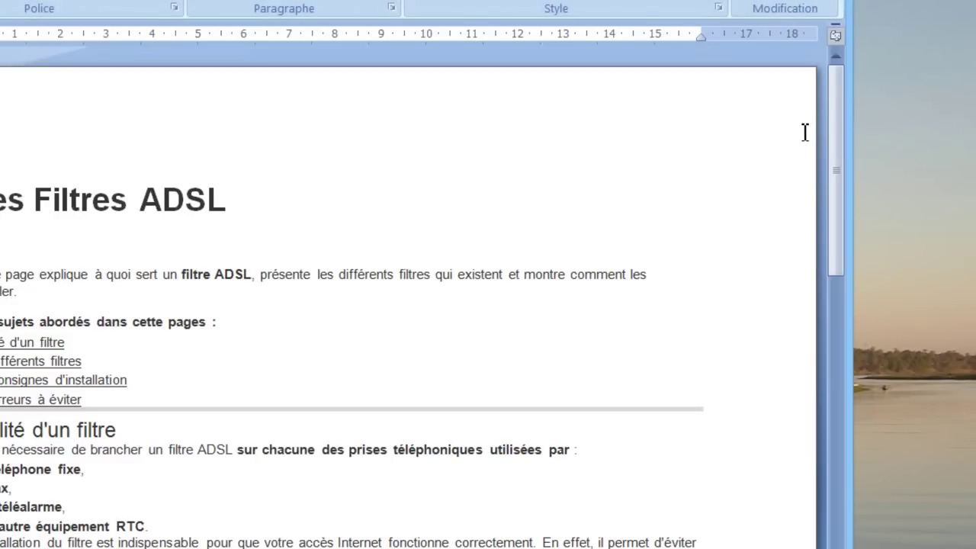
pyautogui.scroll(-10, 505, 244)
pyautogui.scroll(10, 520, 275)
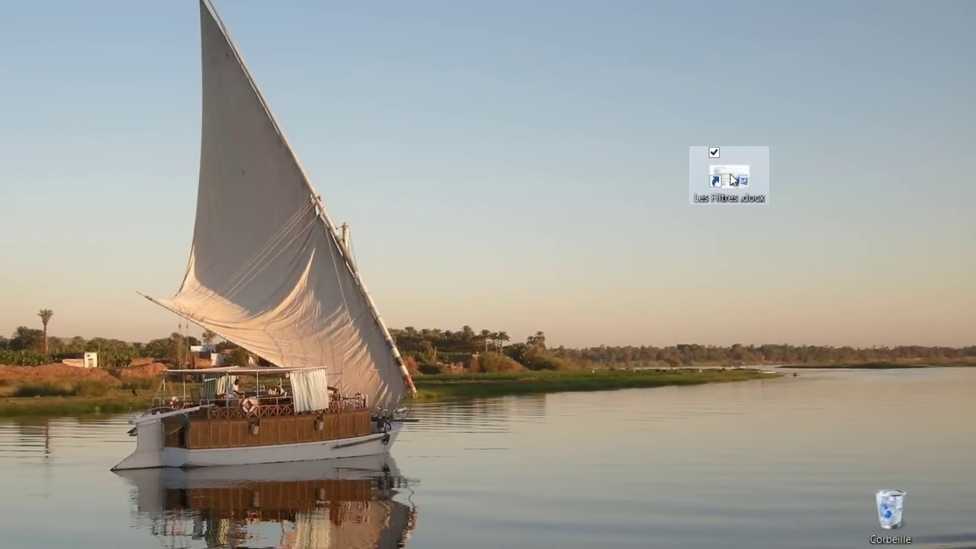
# Delete the Les Filtres .docx shortcut from the desktop, sending it to the Recycle Bin.
pyautogui.rightClick(841, 120)
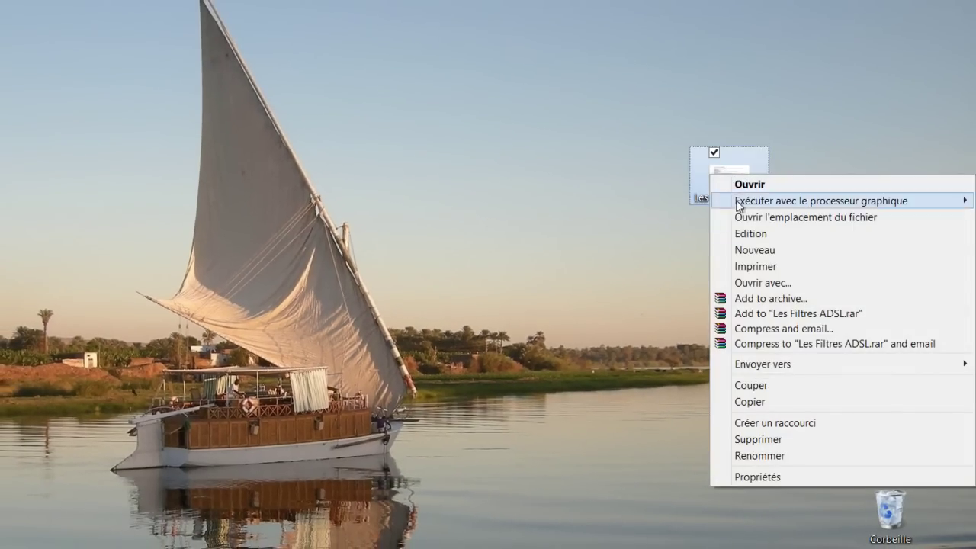
pyautogui.click(785, 438)
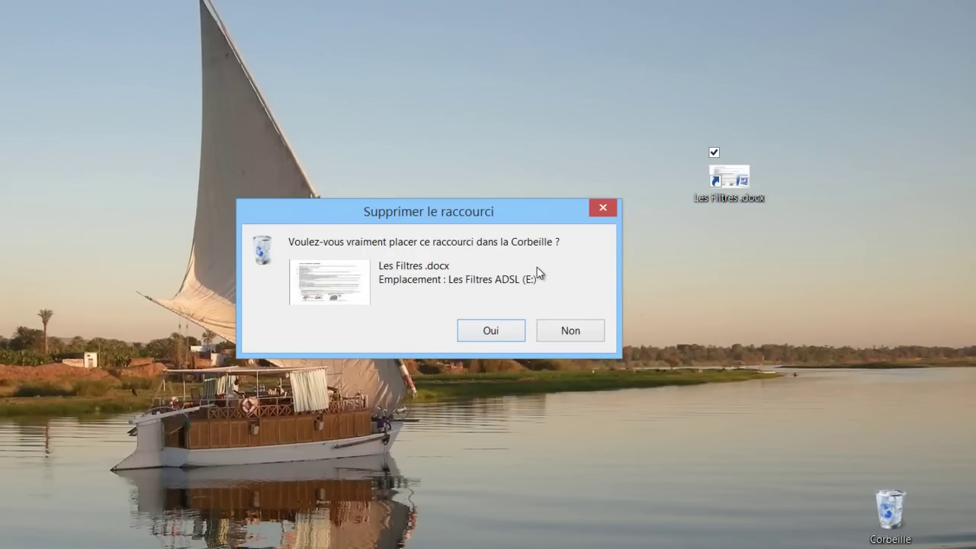
pyautogui.click(504, 328)
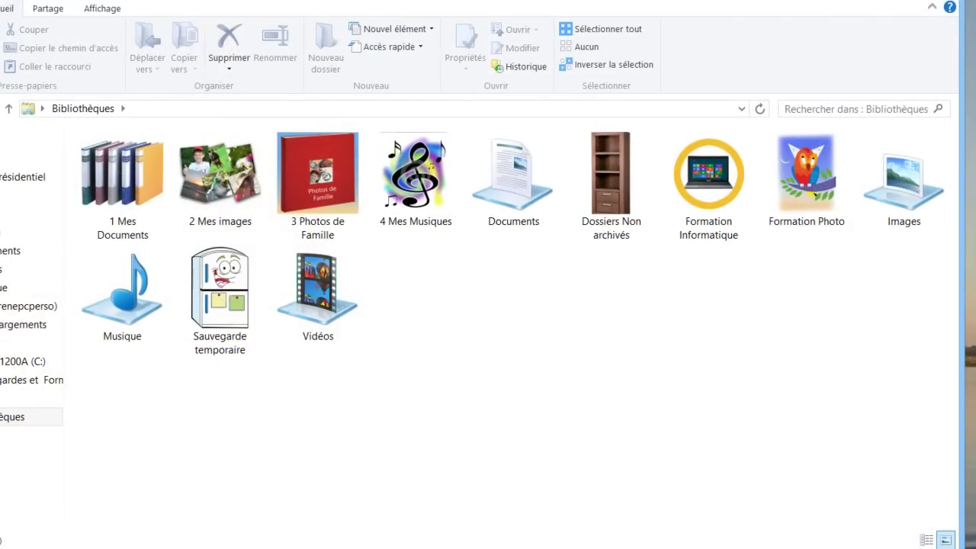
# Open the 0-Animaux sauvages folder inside 1-Mes Photos in the 2 Mes images library.
pyautogui.doubleClick(207, 187)
pyautogui.click(202, 204)
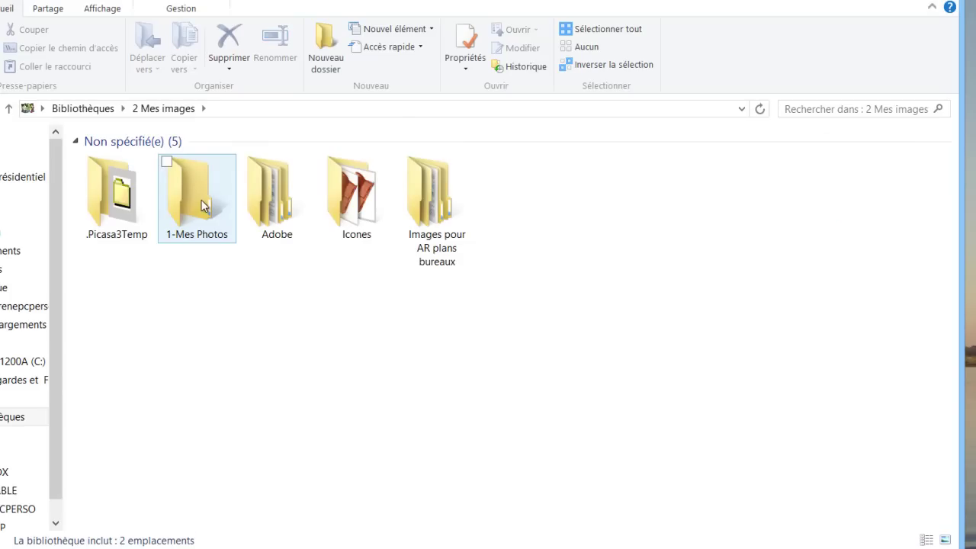
pyautogui.doubleClick(203, 204)
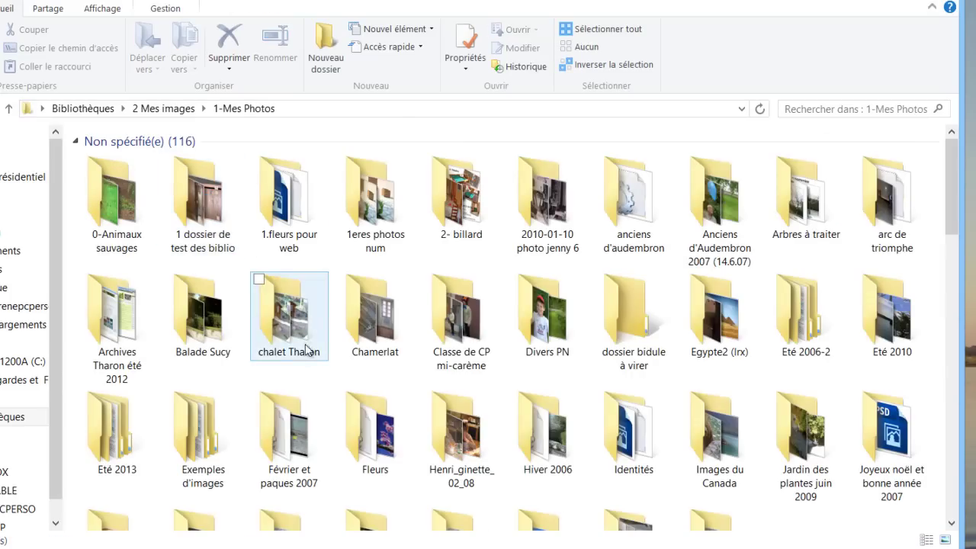
pyautogui.doubleClick(110, 207)
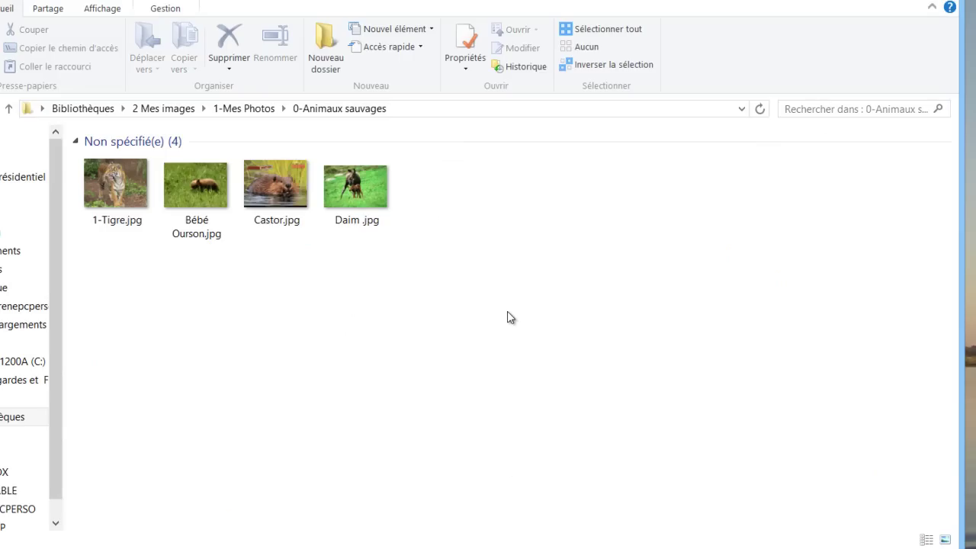
# Send 1-Tigre.jpg to the desktop as a shortcut.
pyautogui.click(129, 194)
pyautogui.rightClick(129, 194)
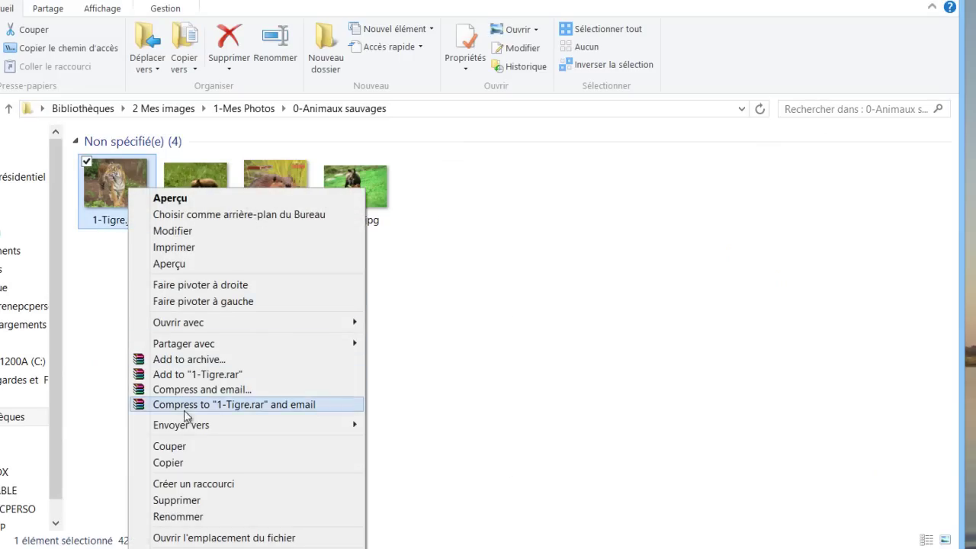
pyautogui.moveTo(192, 426)
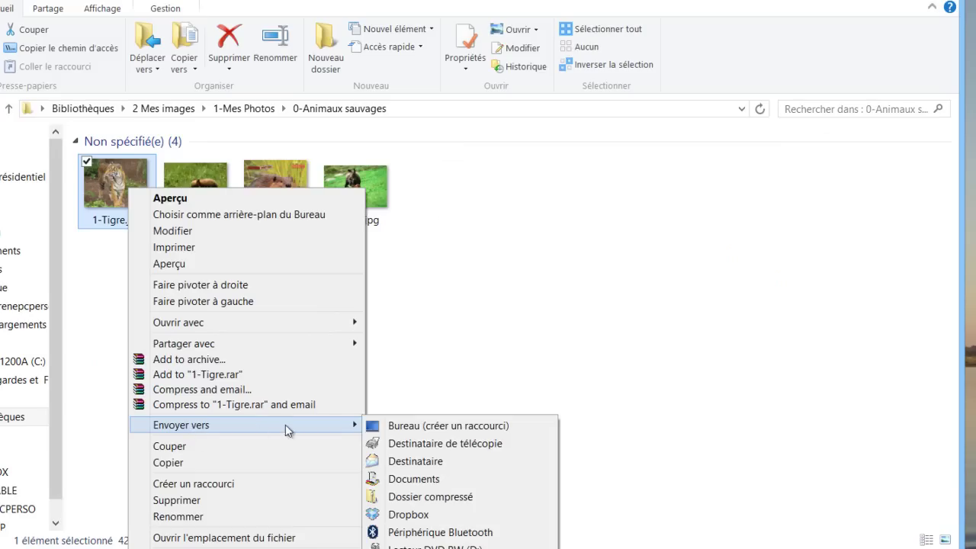
pyautogui.click(429, 426)
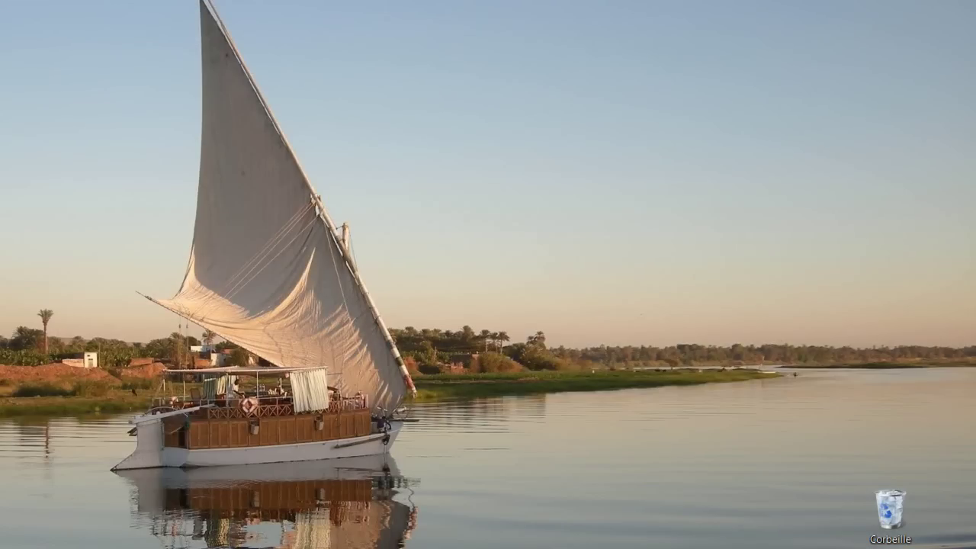
# Place the 1-Tigre.jpg shortcut in the open area of the desktop and test it by opening and closing the picture.
pyautogui.moveTo(636, 139); pyautogui.dragTo(659, 174)
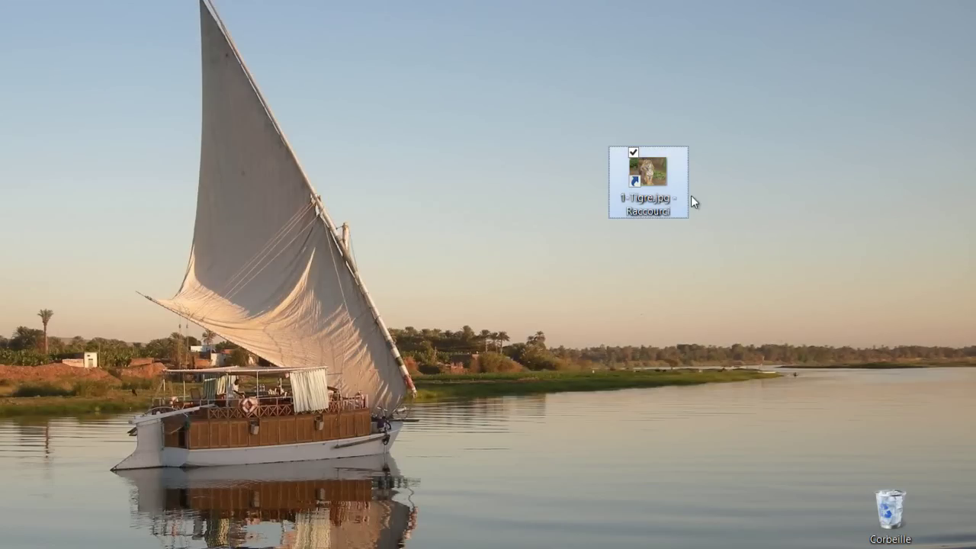
pyautogui.doubleClick(649, 182)
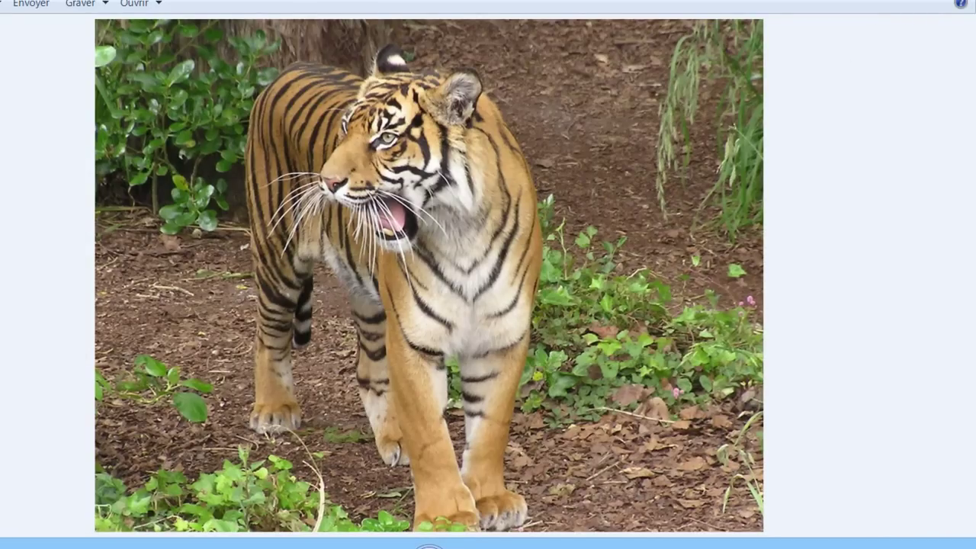
pyautogui.hotkey('alt', 'F4')
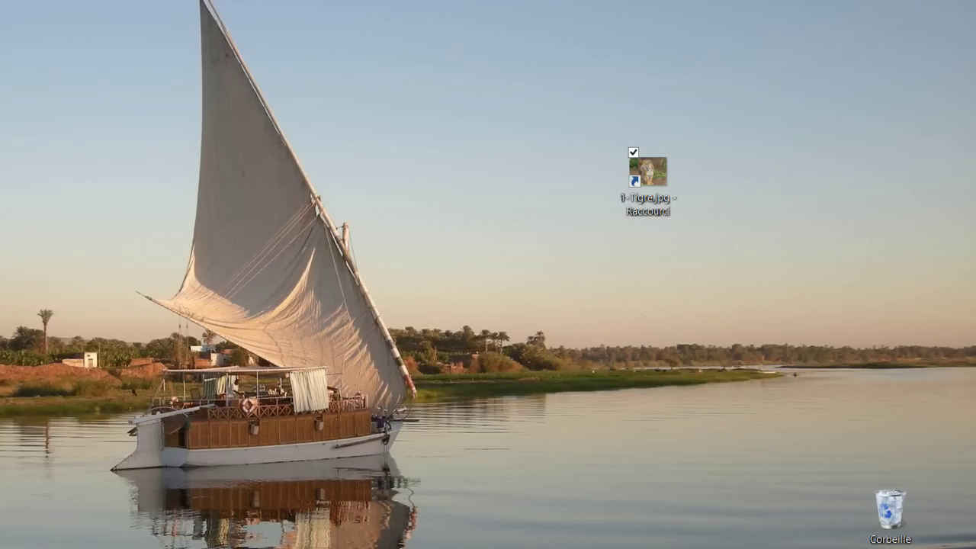
# Delete the 1-Tigre.jpg shortcut from the desktop, sending it to the Recycle Bin.
pyautogui.rightClick(648, 163)
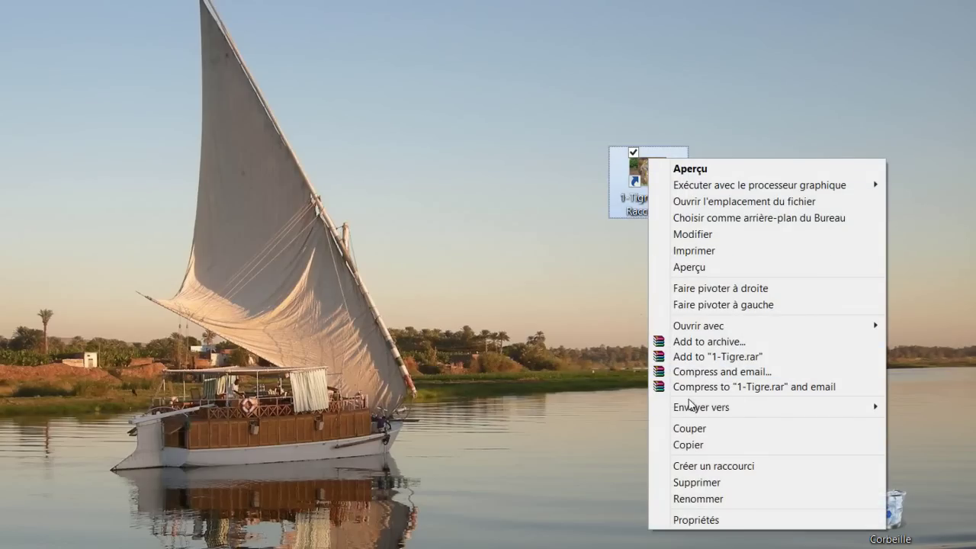
pyautogui.click(706, 482)
pyautogui.click(482, 341)
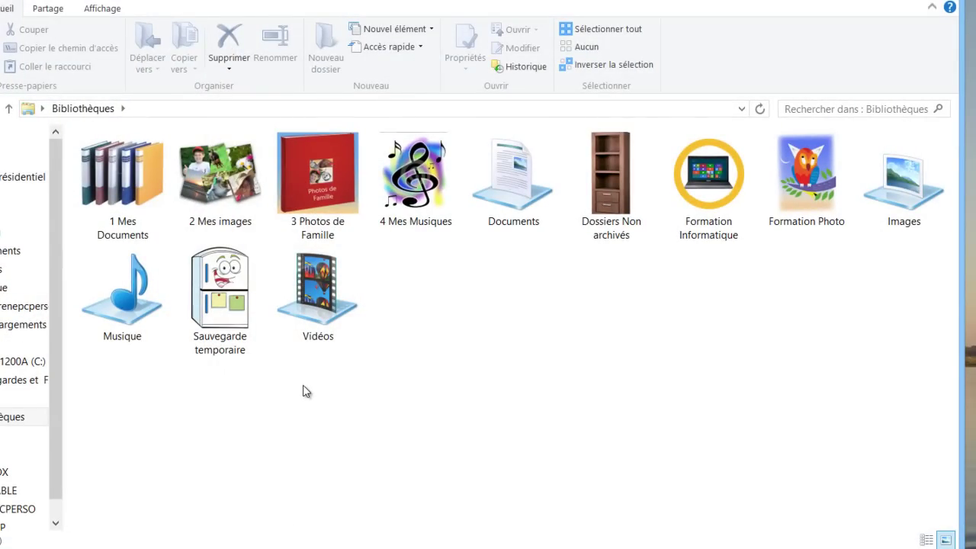
# Open the Documents library and select the Word file calendrer dynamique hors fonctionnement.doc.
pyautogui.doubleClick(512, 179)
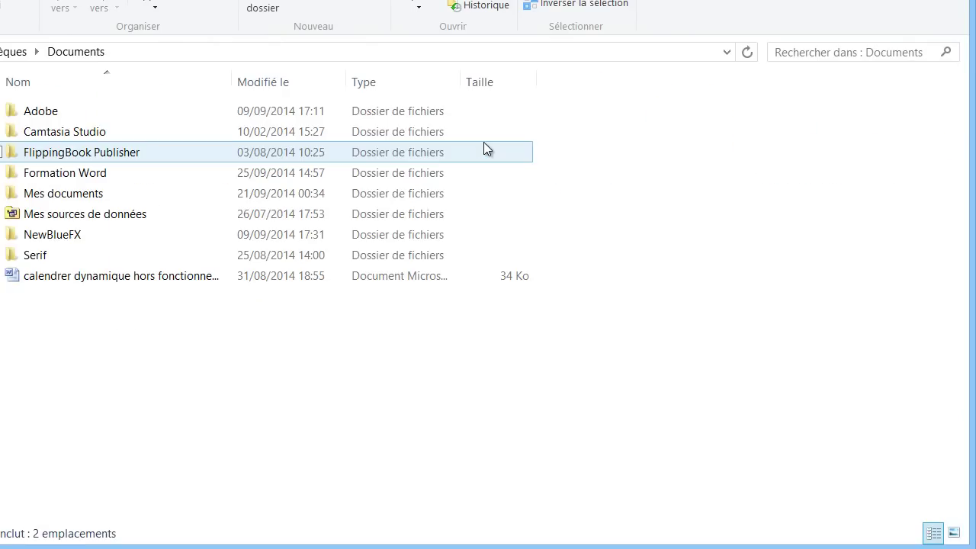
pyautogui.click(77, 282)
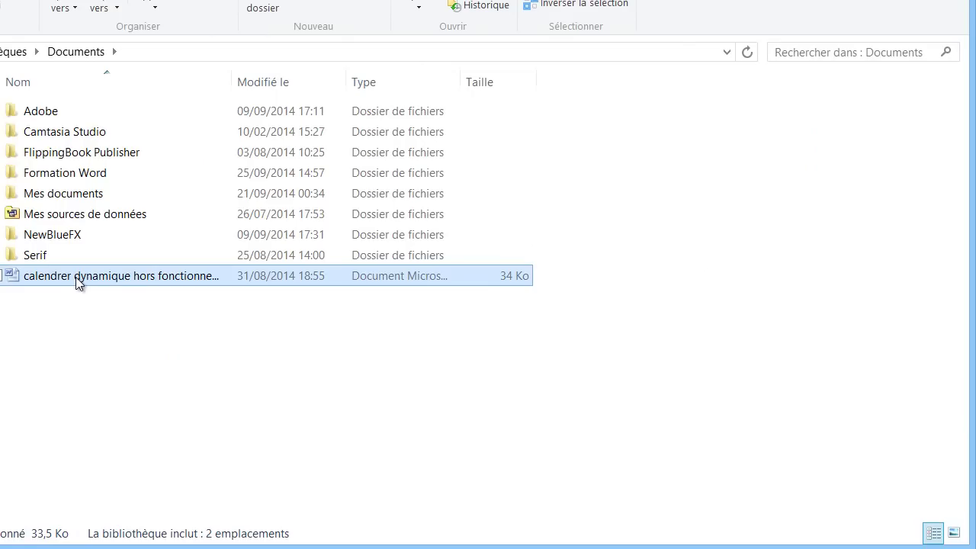
pyautogui.rightClick(76, 277)
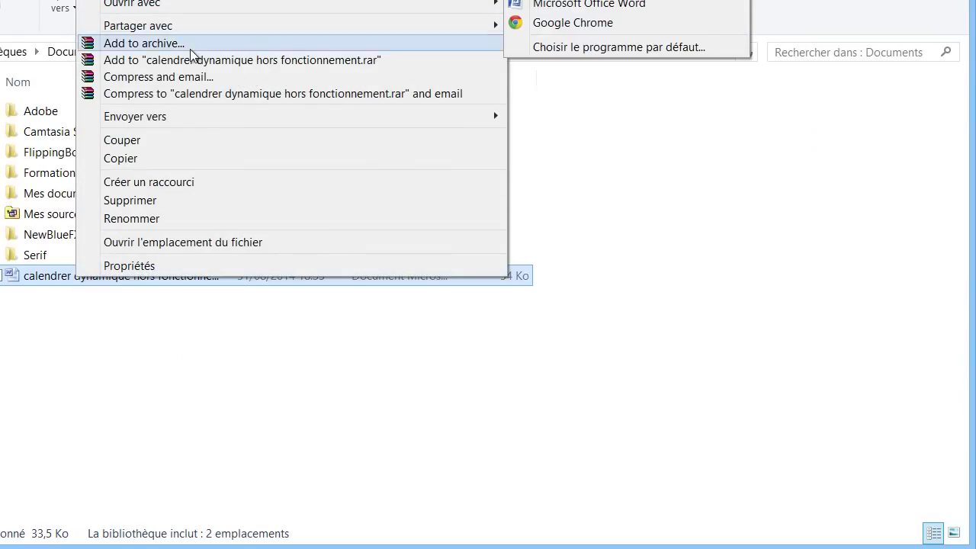
pyautogui.moveTo(191, 118)
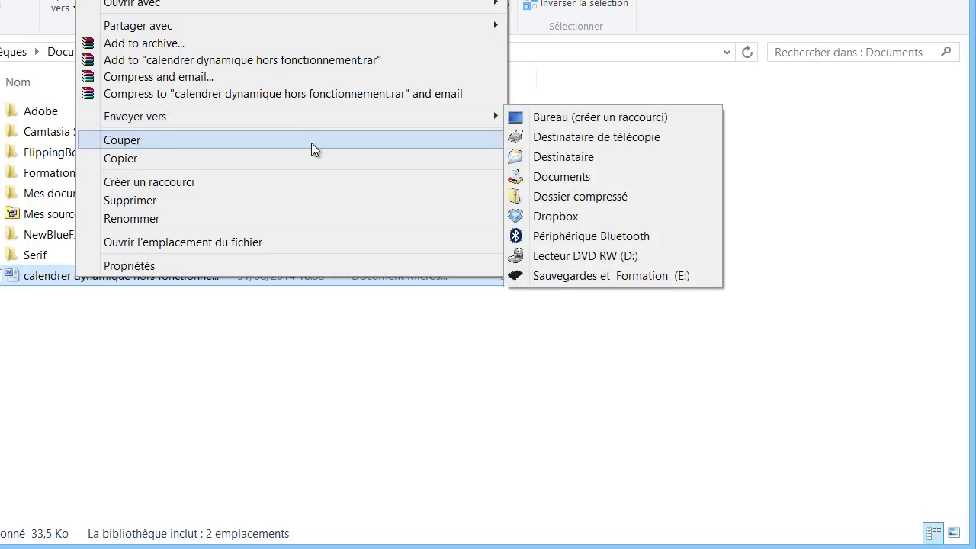
pyautogui.click(50, 276)
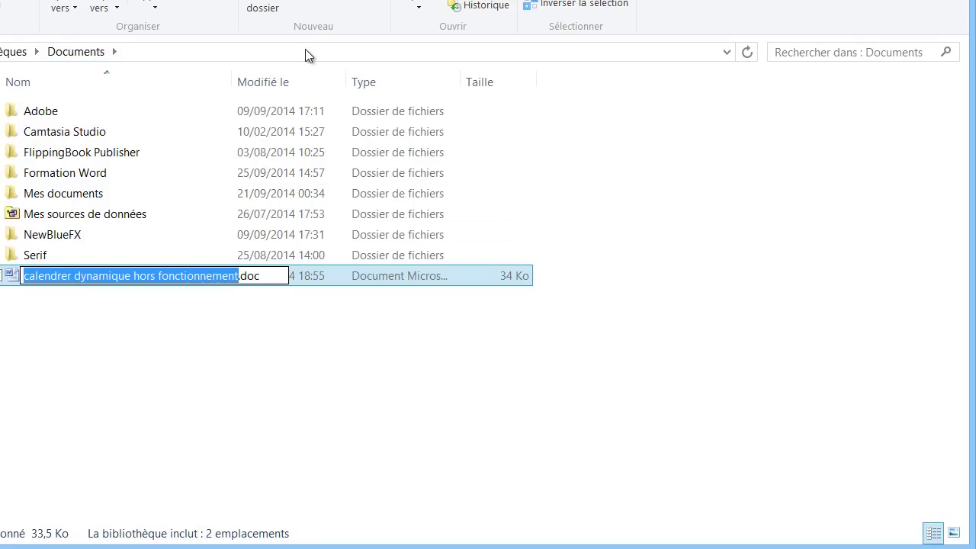
pyautogui.click(326, 326)
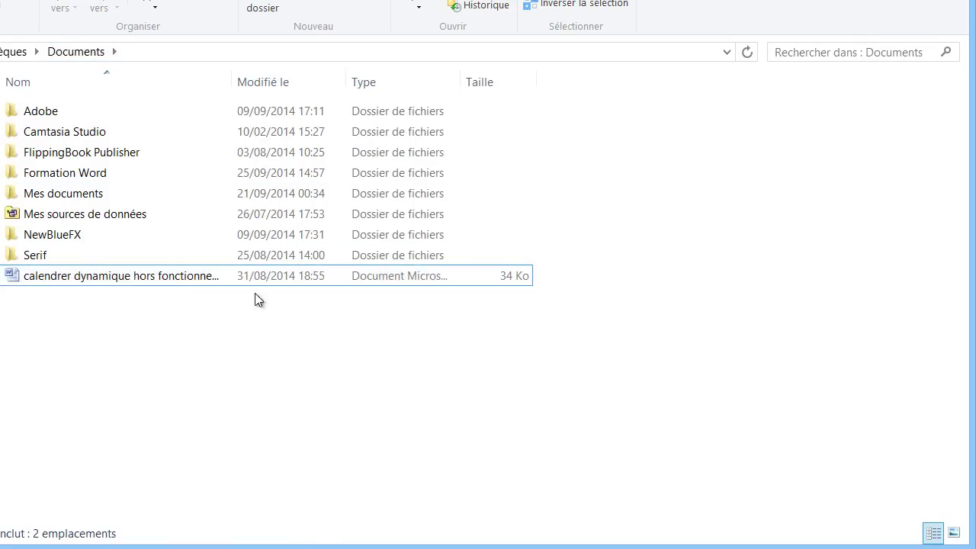
# With the calendrer dynamique document selected, copy the address of the Documents library and close the window.
pyautogui.click(158, 278)
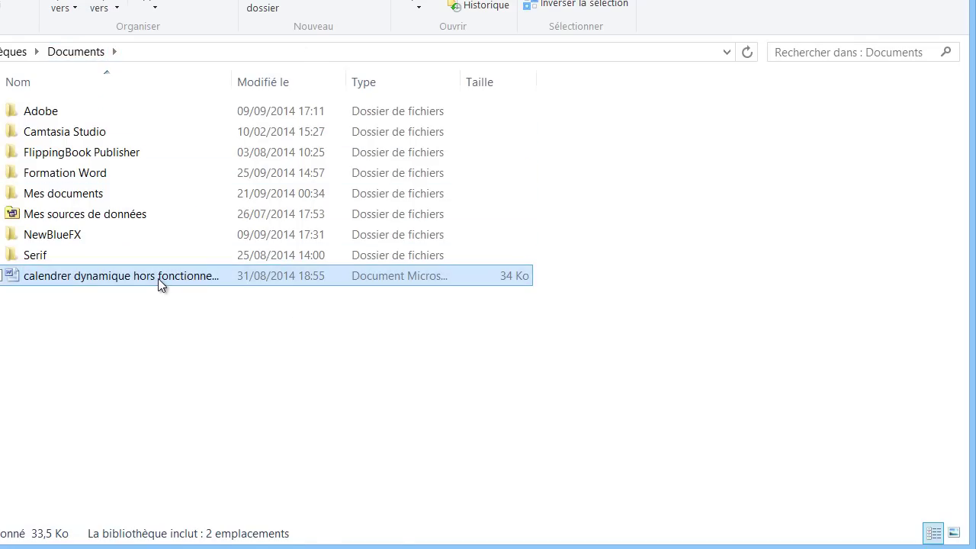
pyautogui.rightClick(204, 49)
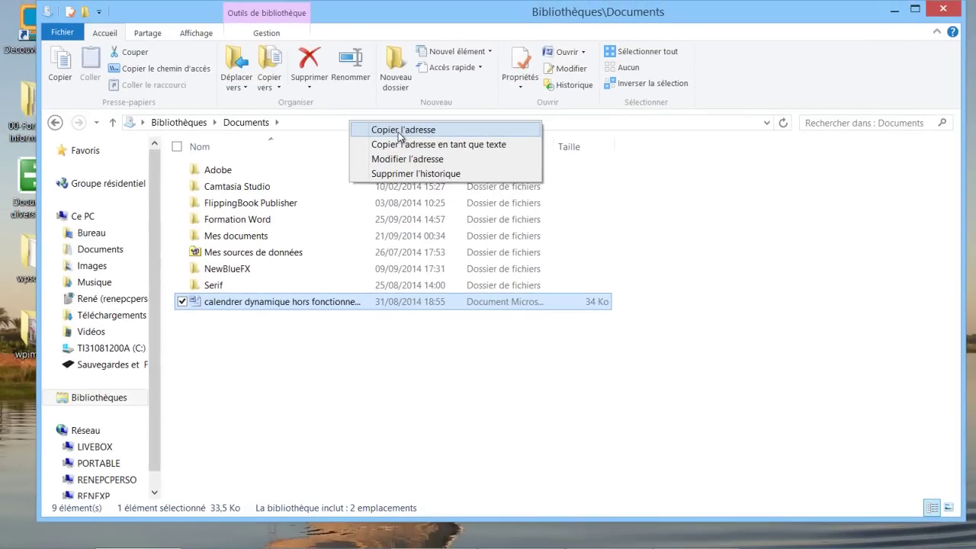
pyautogui.click(399, 131)
pyautogui.click(940, 15)
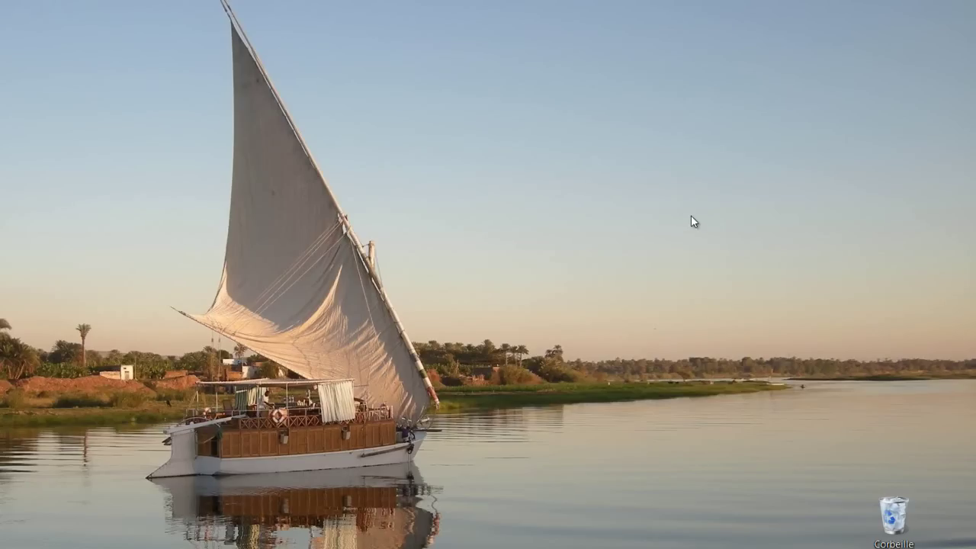
# Paste the copied Documents address as a shortcut in the open area of the desktop and test it by opening and closing the library.
pyautogui.rightClick(649, 115)
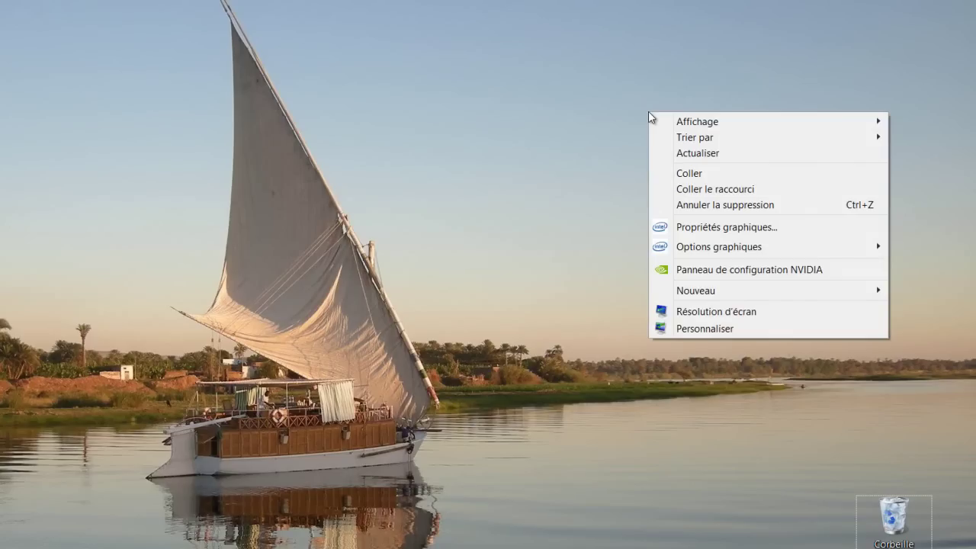
pyautogui.click(693, 189)
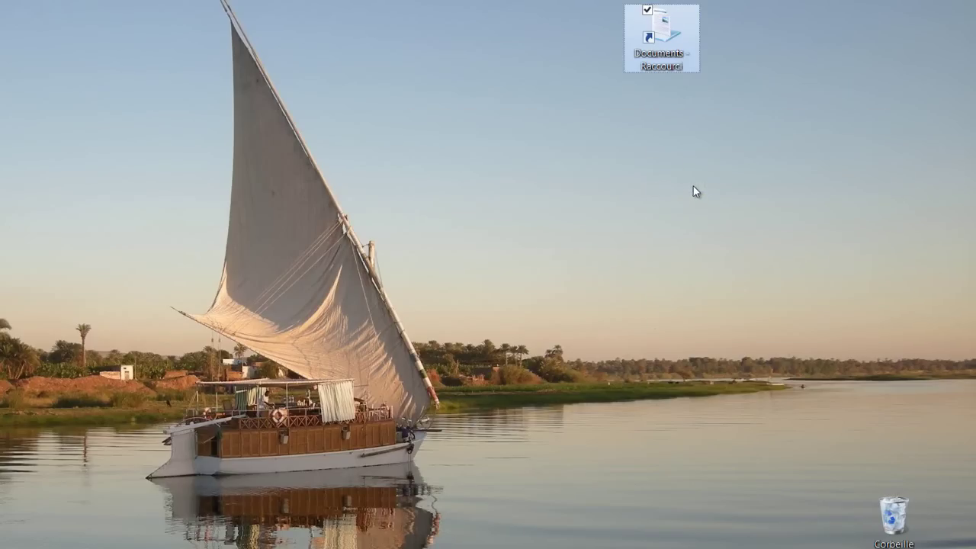
pyautogui.moveTo(668, 53); pyautogui.dragTo(680, 155)
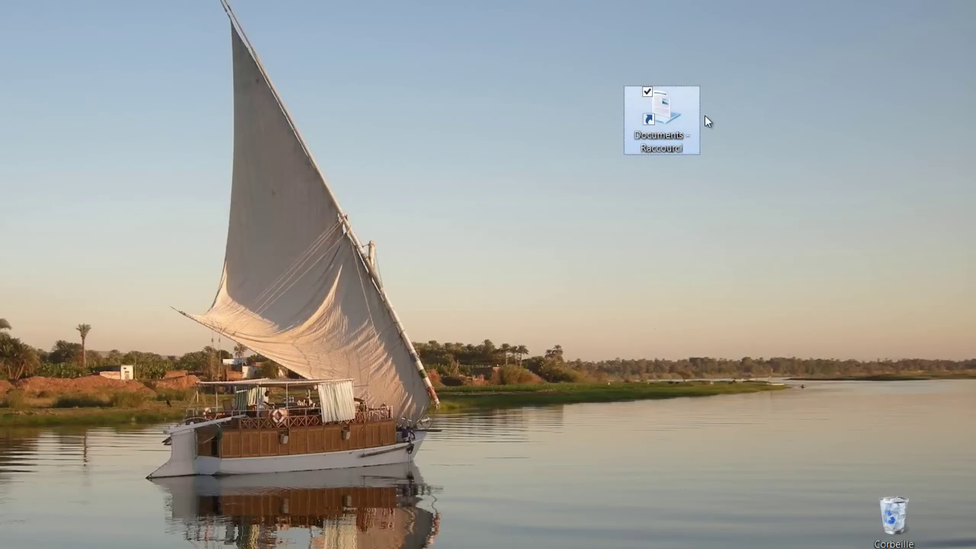
pyautogui.doubleClick(662, 114)
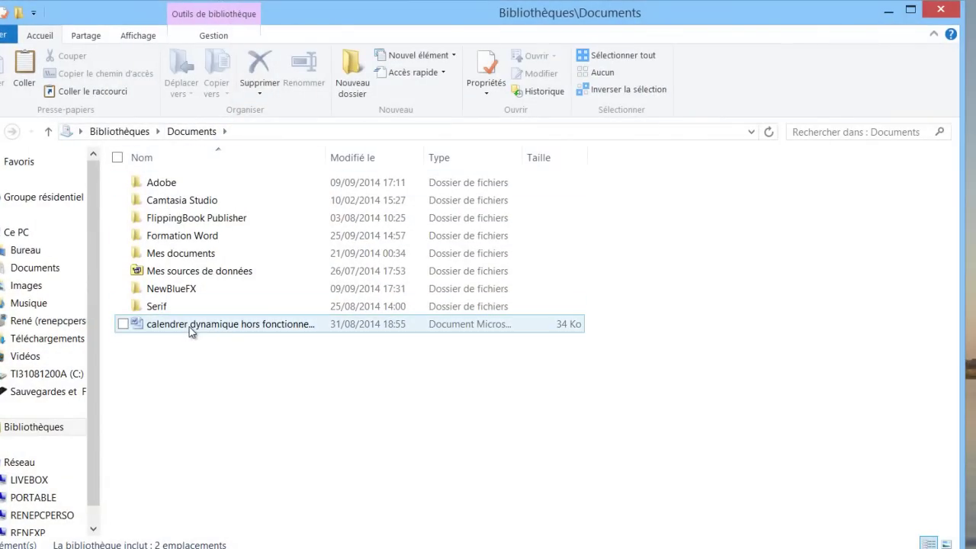
pyautogui.click(939, 9)
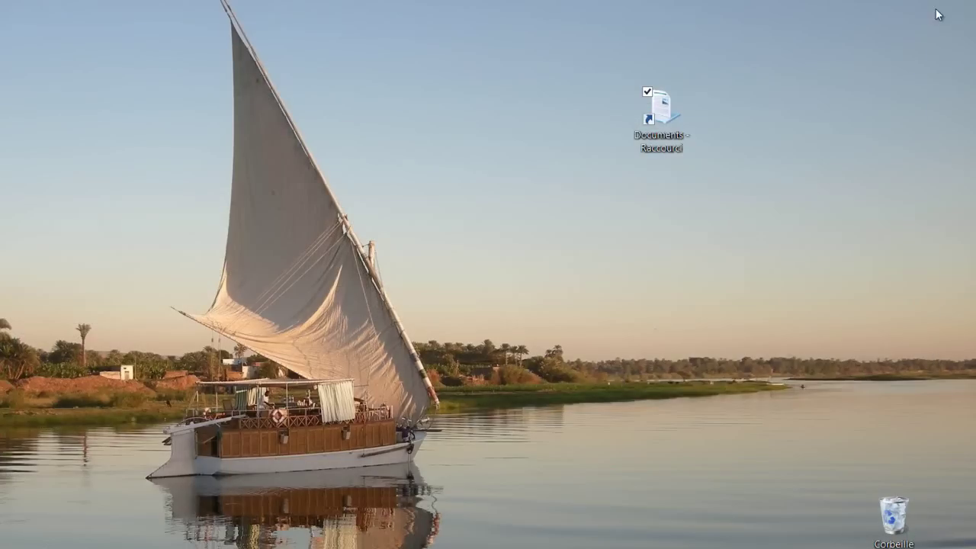
# Delete the Documents shortcut from the desktop, sending it to the Recycle Bin.
pyautogui.rightClick(669, 111)
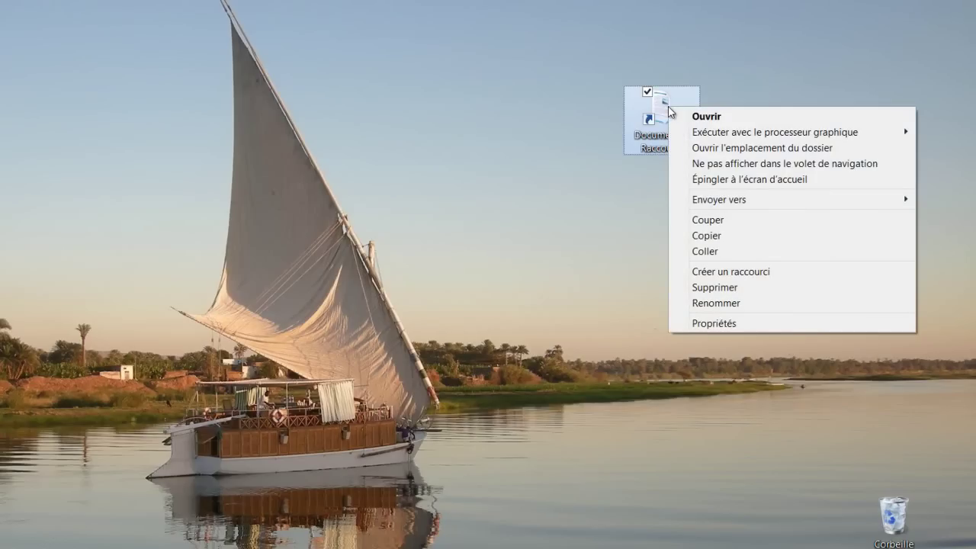
pyautogui.click(736, 287)
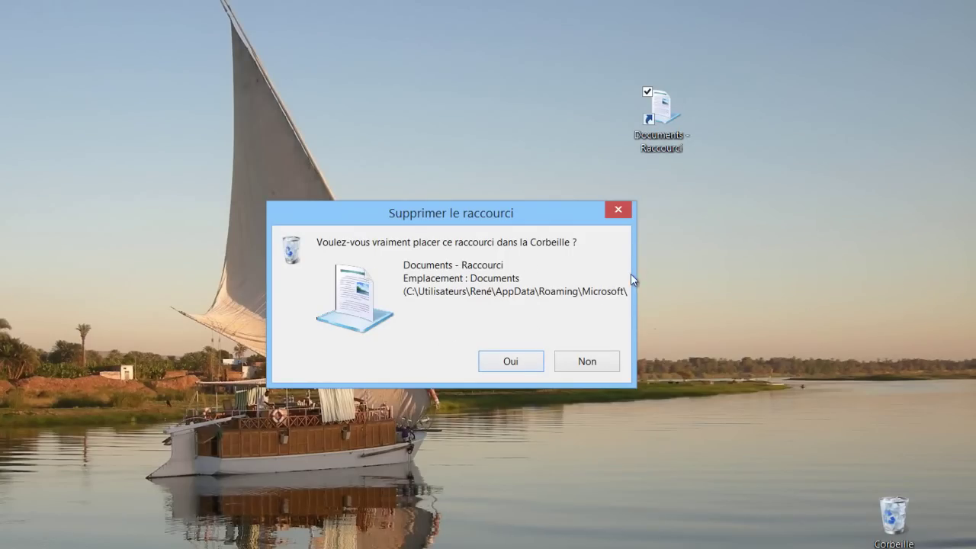
pyautogui.click(522, 366)
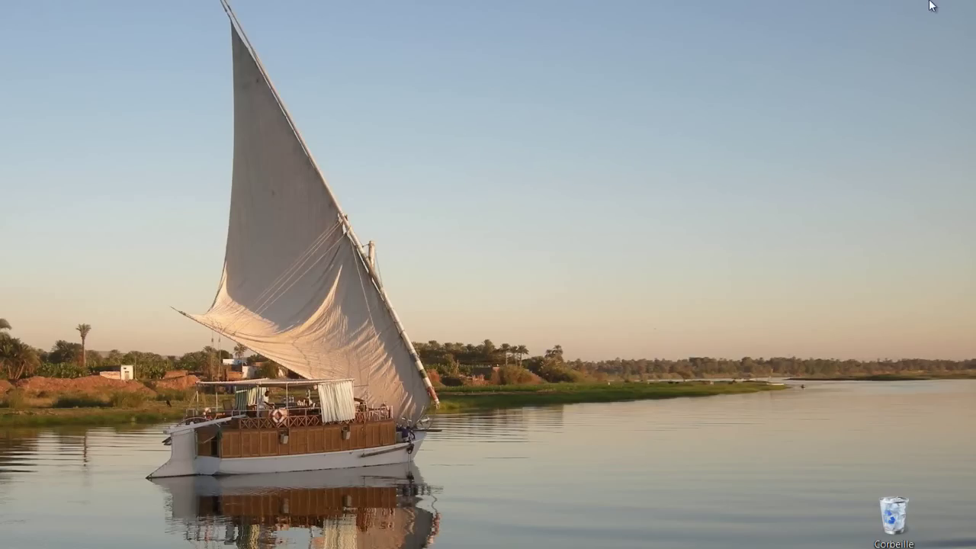
# Search everywhere on the computer for "samba" and open the full results page.
pyautogui.moveTo(974, 5)
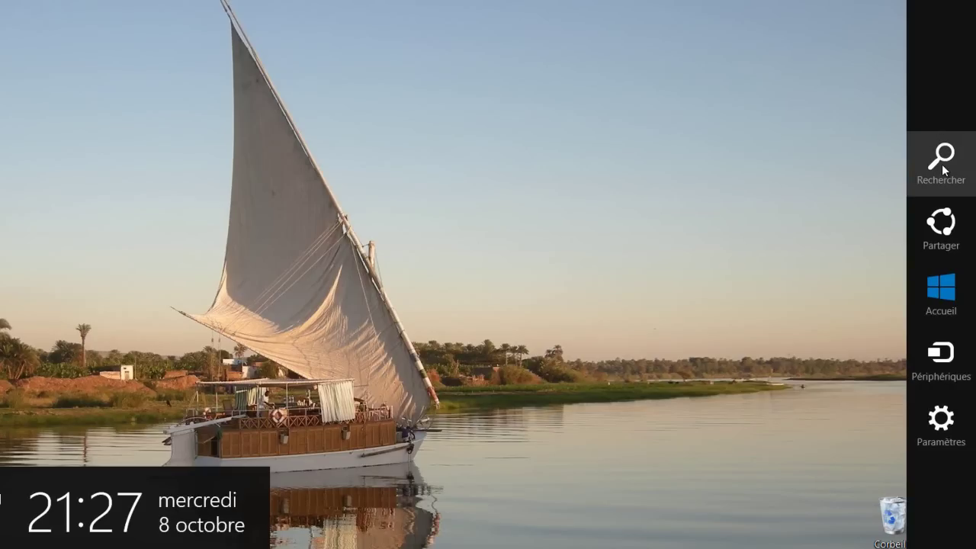
pyautogui.click(942, 164)
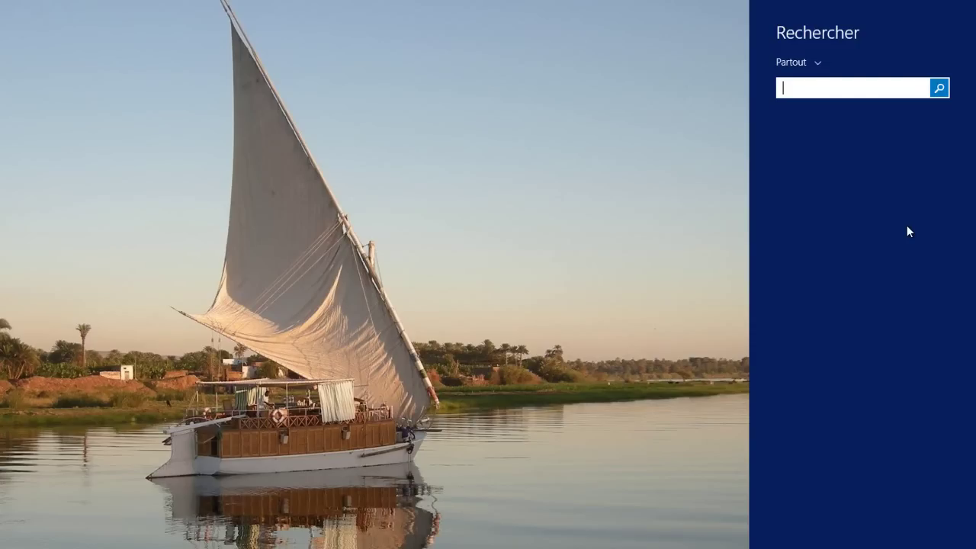
pyautogui.write('sam')
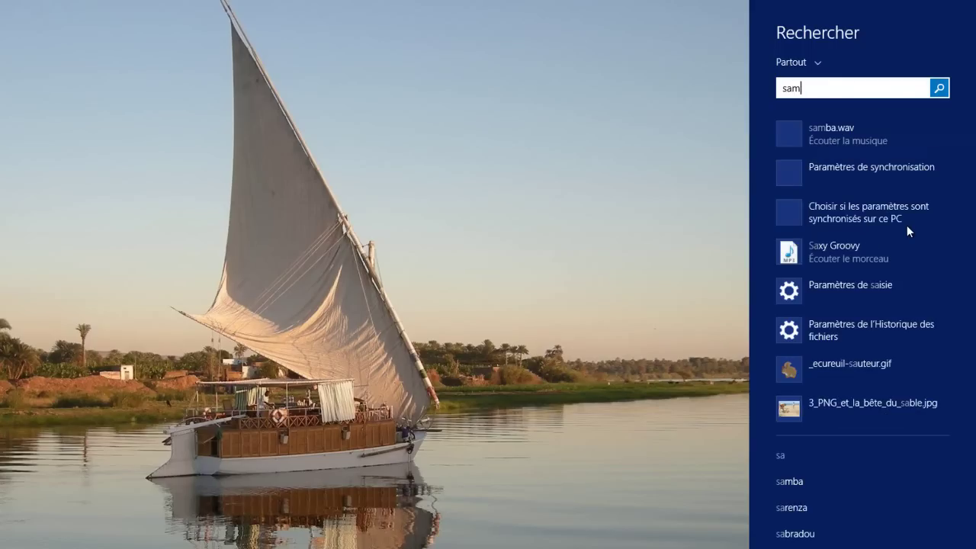
pyautogui.write('ba')
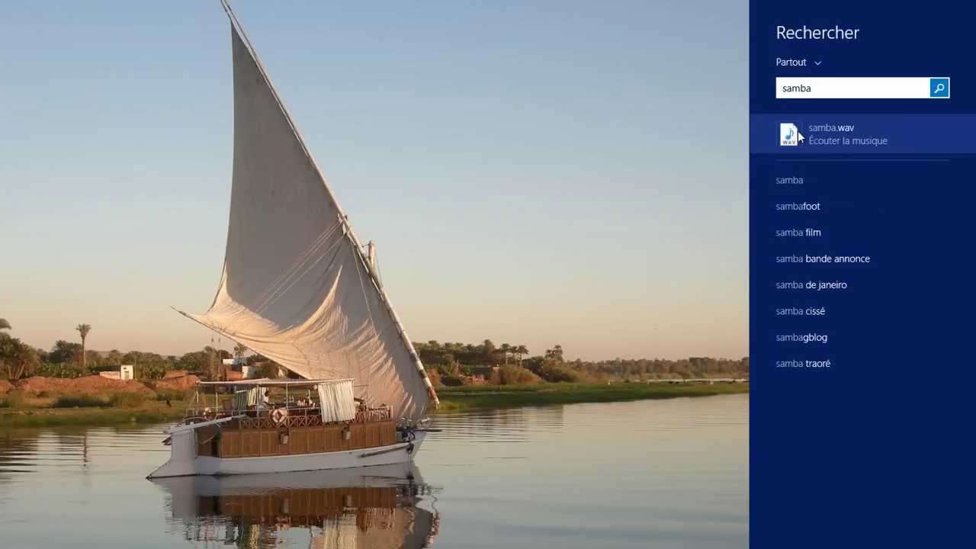
pyautogui.press('Left')
pyautogui.press('Left')
pyautogui.press('Left')
pyautogui.press('Left')
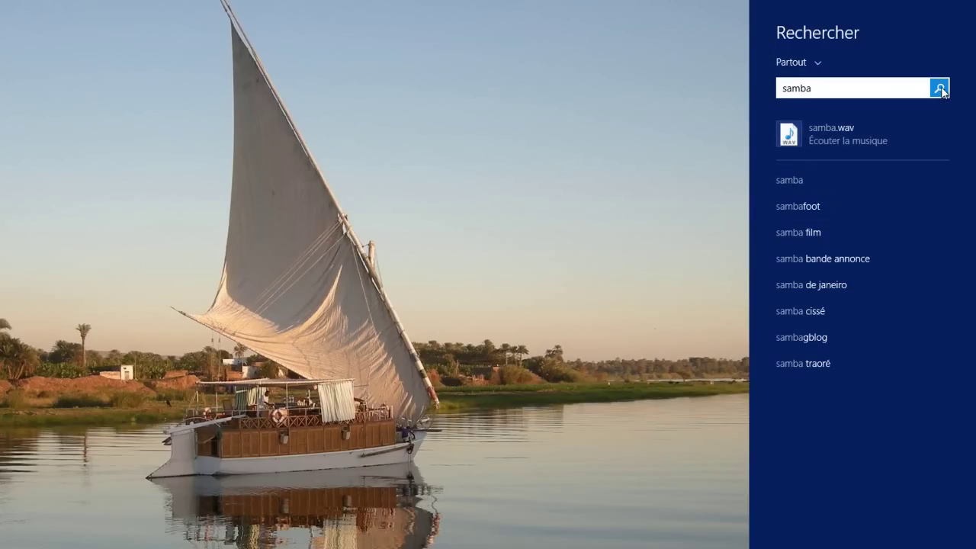
pyautogui.click(940, 89)
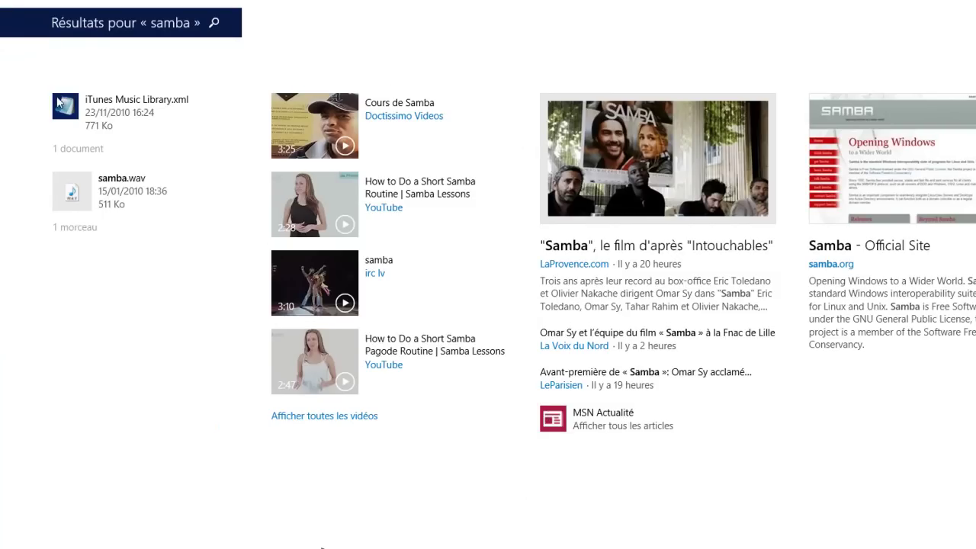
# View the details of samba.wav in the search results and copy the file.
pyautogui.moveTo(79, 198)
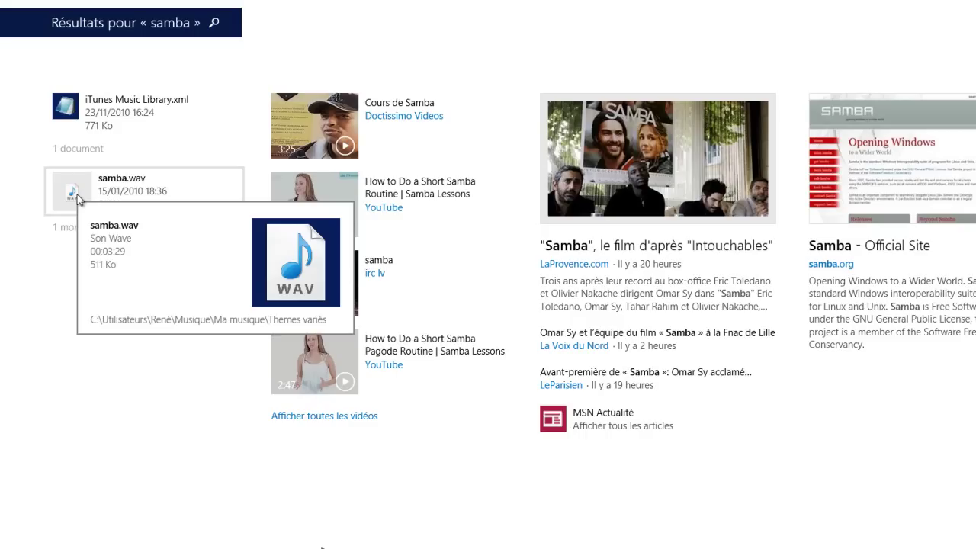
pyautogui.moveTo(150, 188)
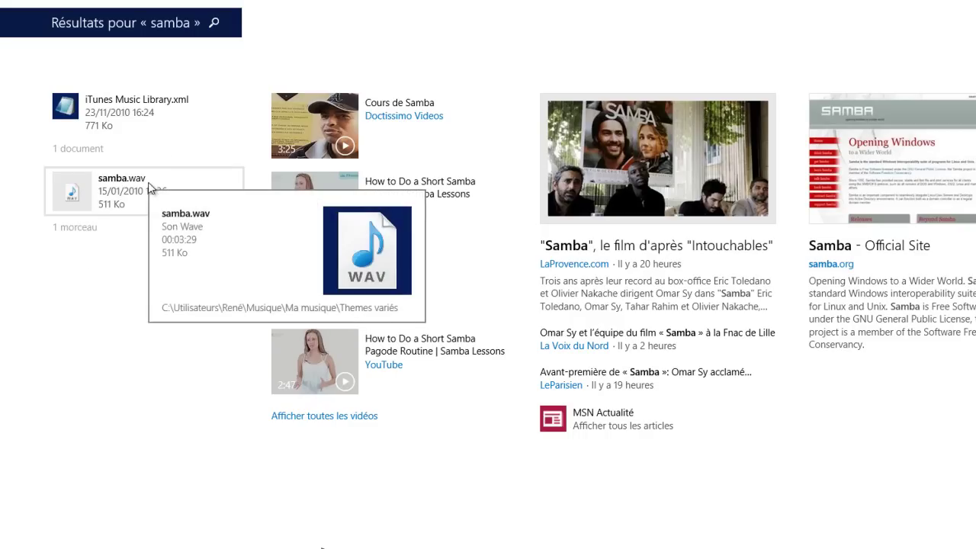
pyautogui.rightClick(74, 164)
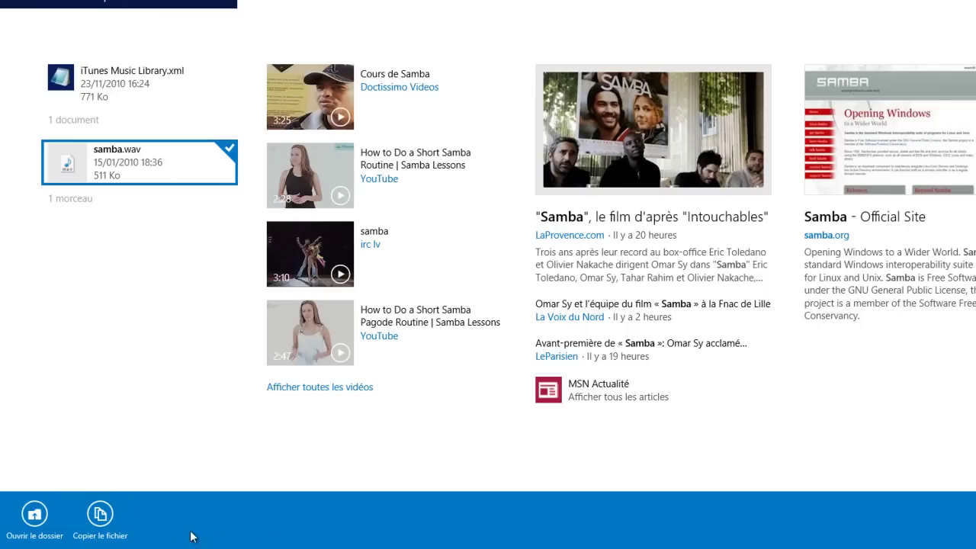
pyautogui.click(100, 516)
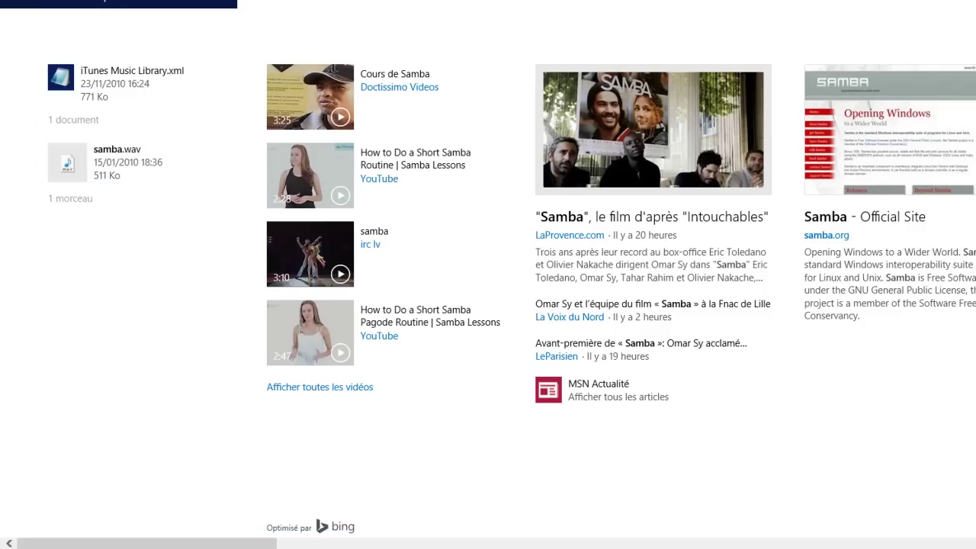
# Paste samba.wav as a shortcut on the desktop and place it in the open area.
pyautogui.press('super+d')
pyautogui.rightClick(555, 133)
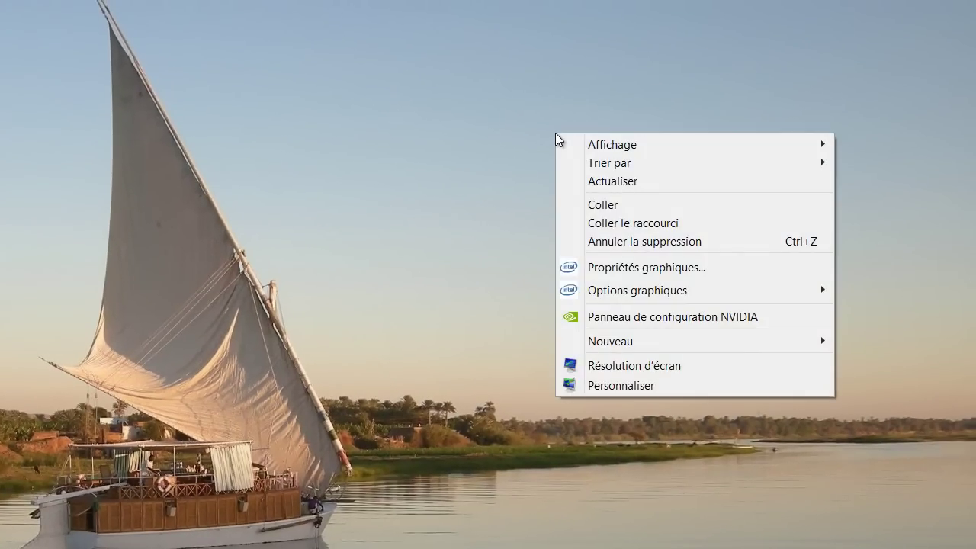
pyautogui.click(619, 224)
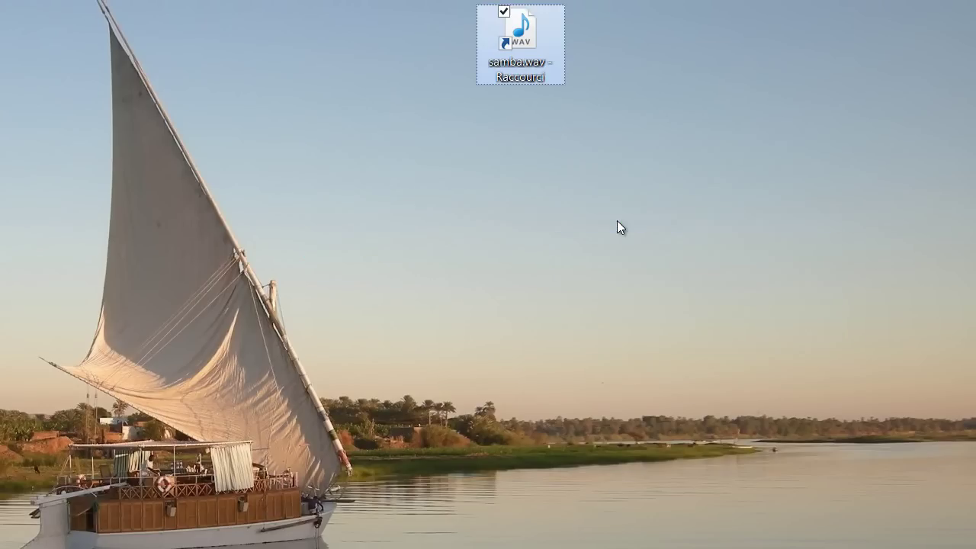
pyautogui.moveTo(534, 53); pyautogui.dragTo(643, 198)
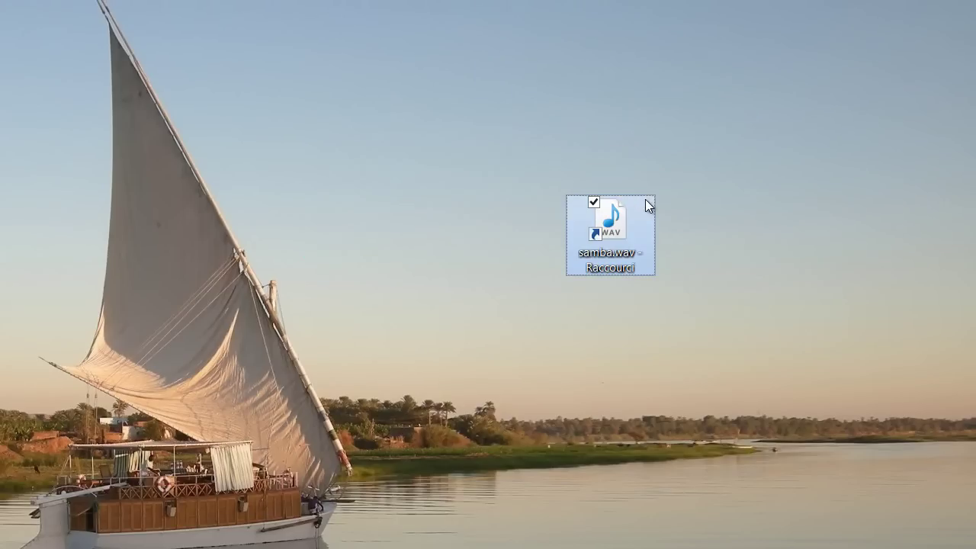
# Test the samba.wav shortcut by playing the sound, mute it, and close the media player.
pyautogui.doubleClick(614, 229)
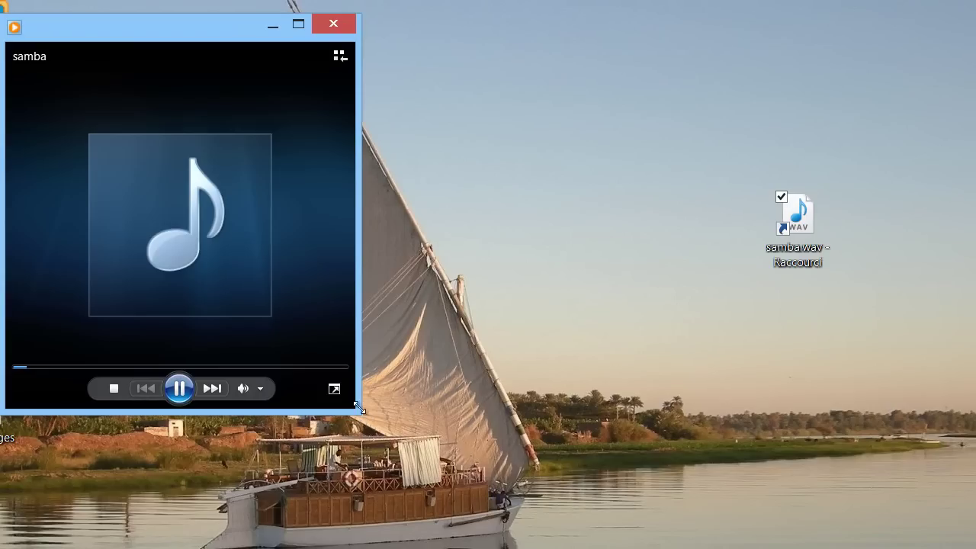
pyautogui.click(243, 389)
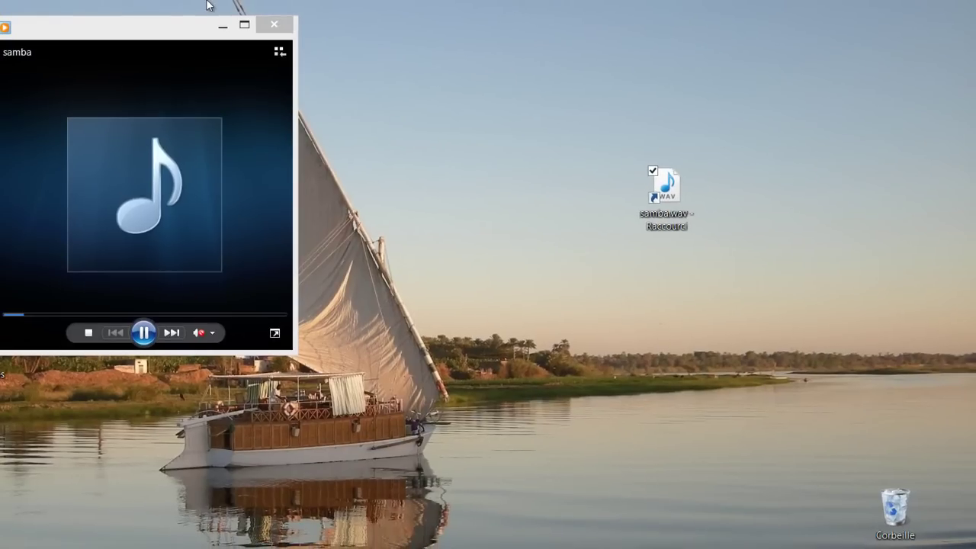
pyautogui.click(274, 24)
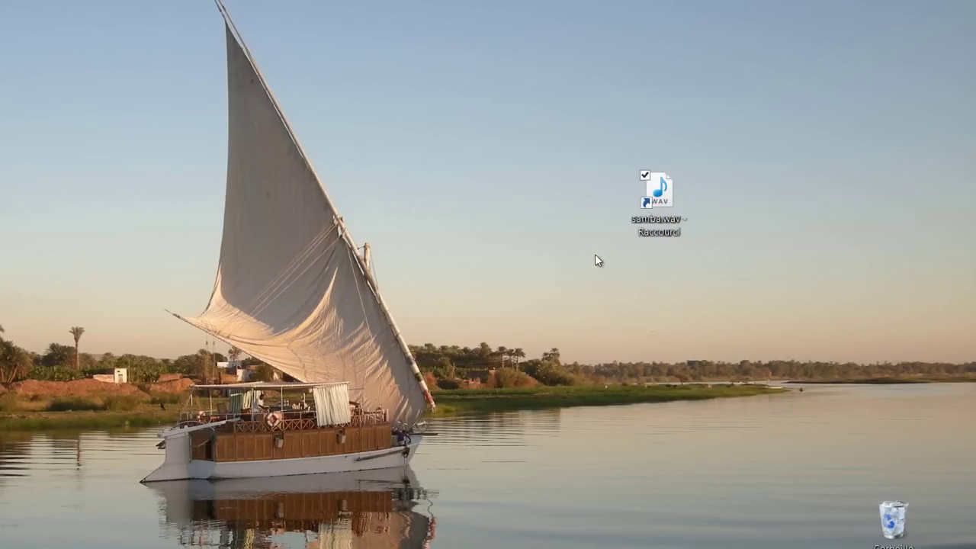
# Delete the samba.wav shortcut from the desktop, sending it to the Recycle Bin.
pyautogui.rightClick(653, 202)
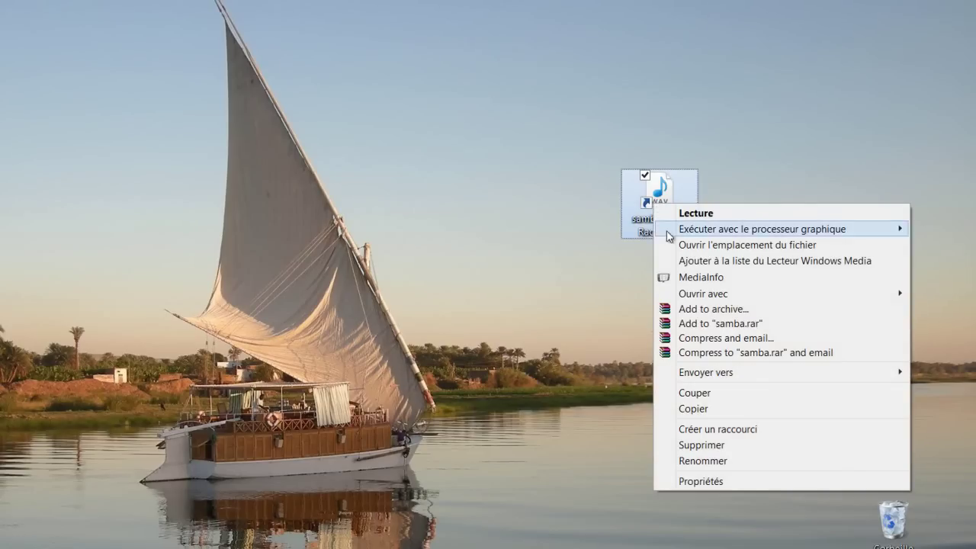
pyautogui.click(728, 444)
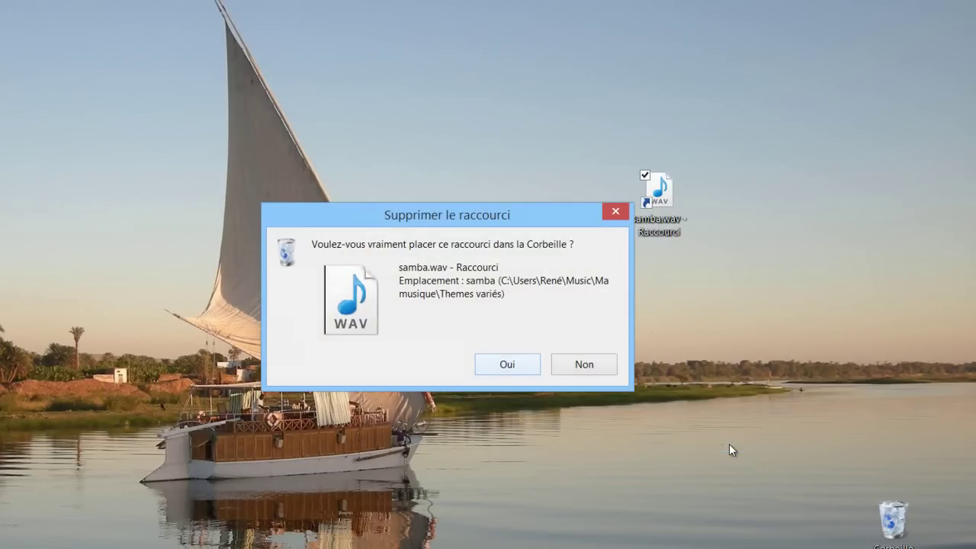
pyautogui.click(504, 361)
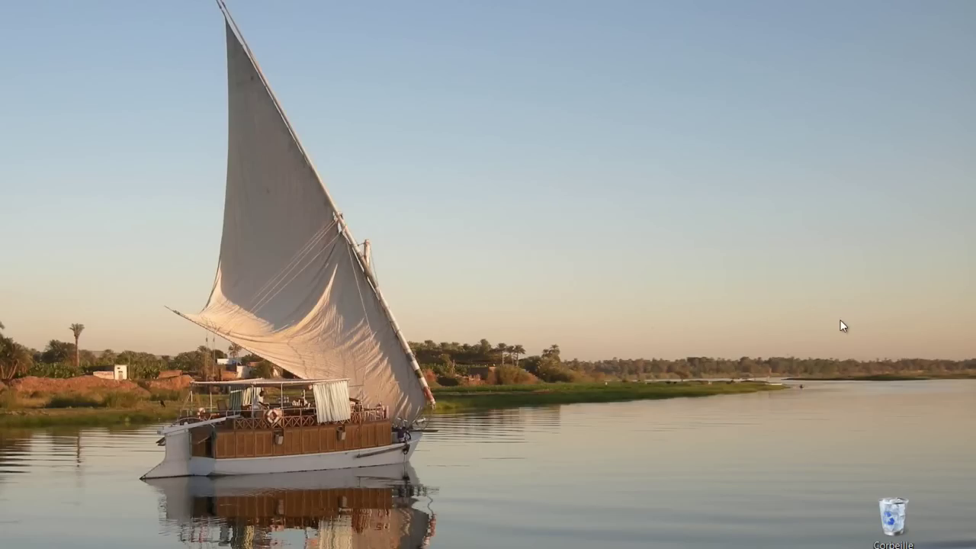